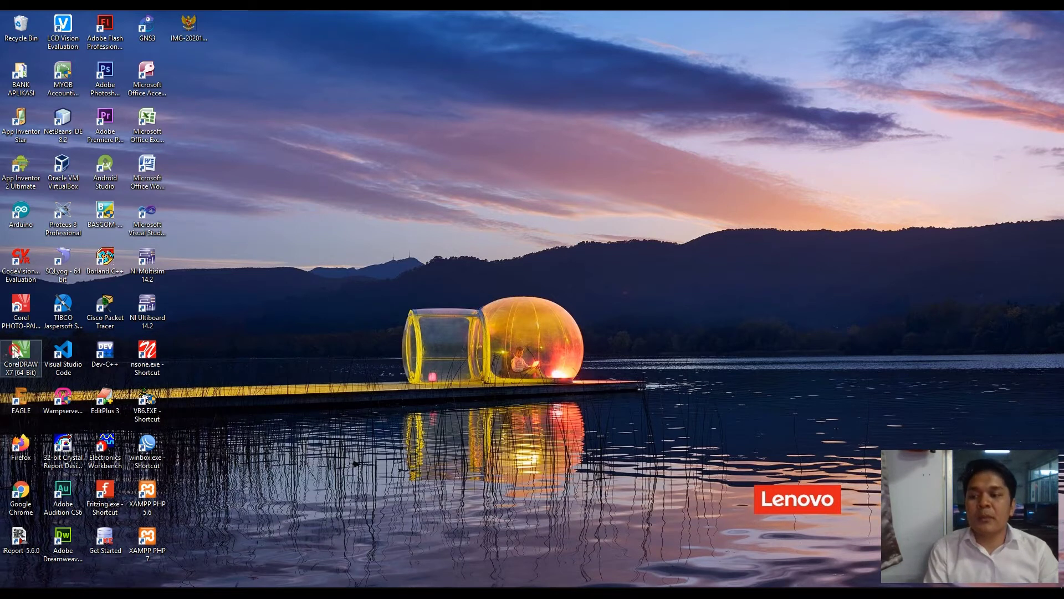
# Launch CorelDRAW X7 and create a new document 30 cm wide and 30 cm high.
pyautogui.doubleClick(16, 355)
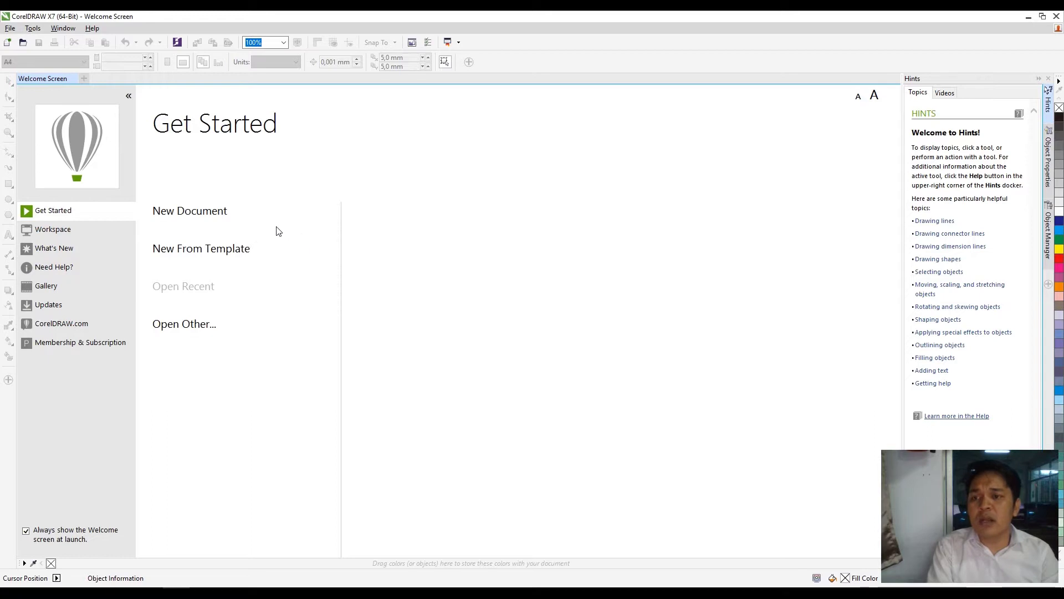
pyautogui.click(199, 213)
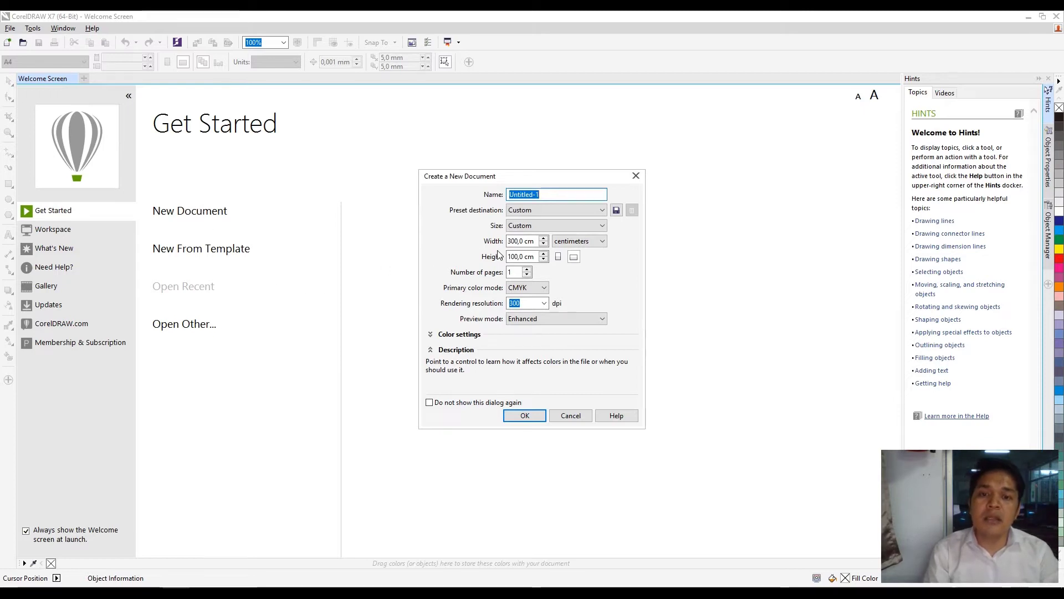
pyautogui.moveTo(519, 241); pyautogui.dragTo(497, 244)
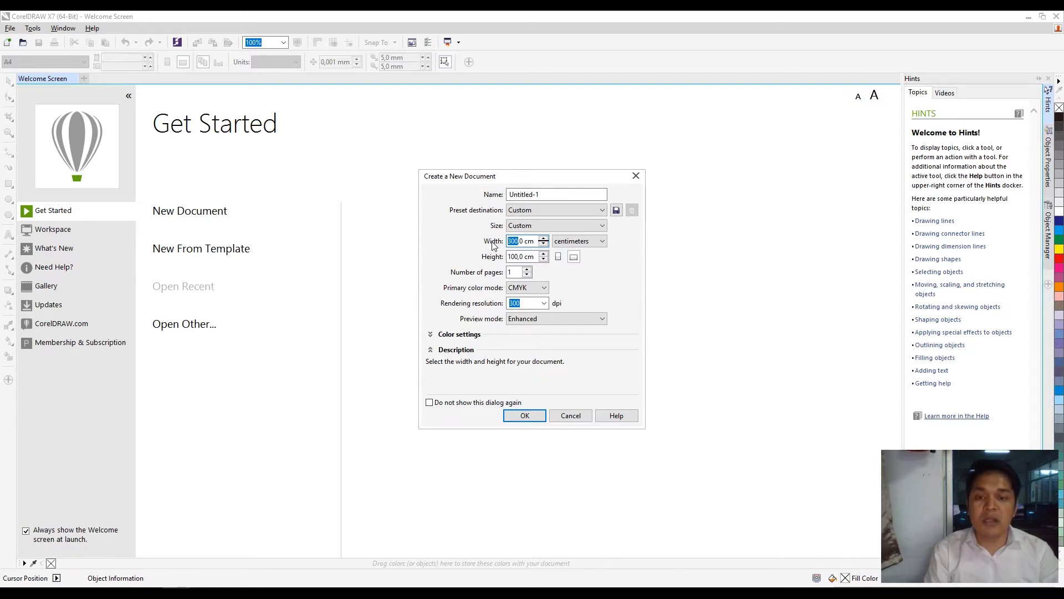
pyautogui.write('30')
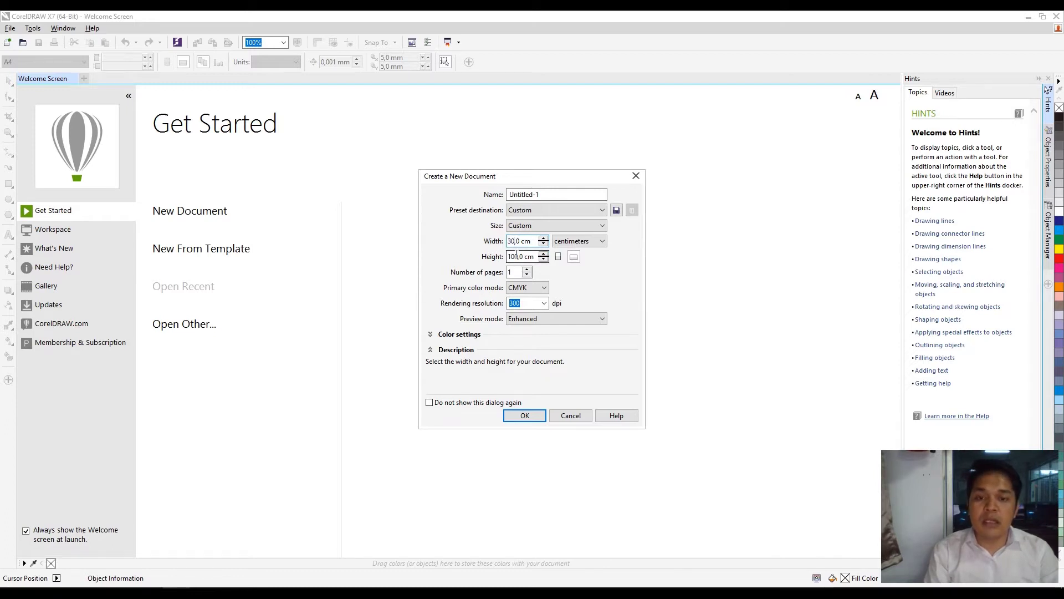
pyautogui.moveTo(516, 256); pyautogui.dragTo(492, 256)
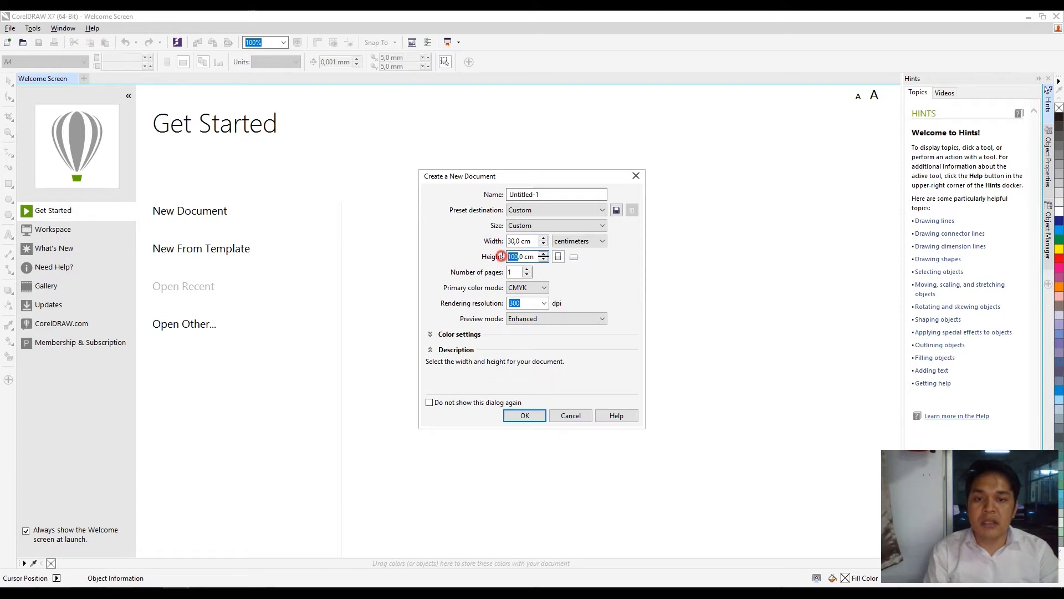
pyautogui.write('30')
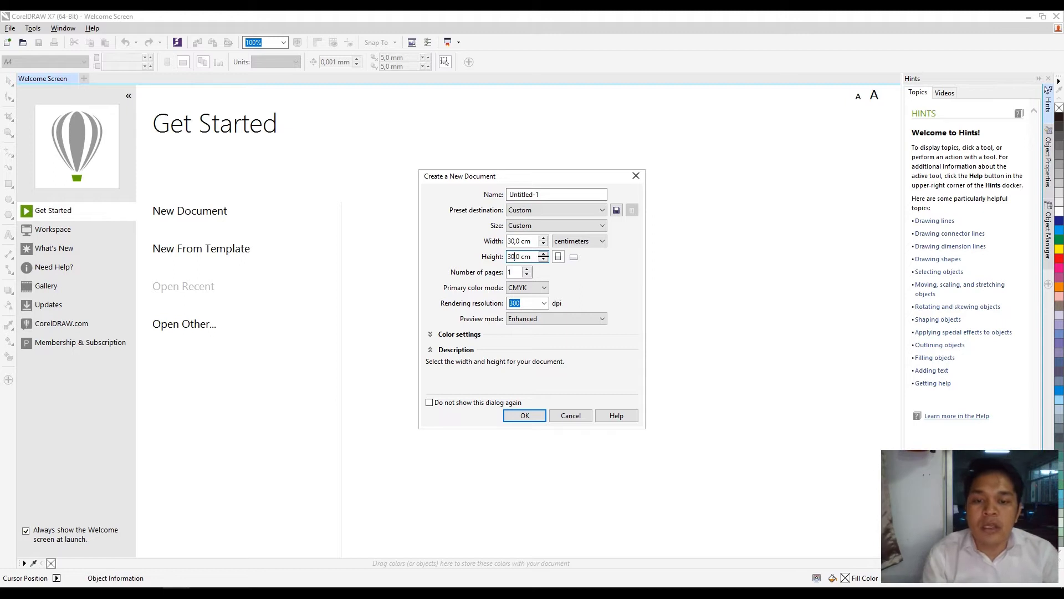
pyautogui.click(525, 416)
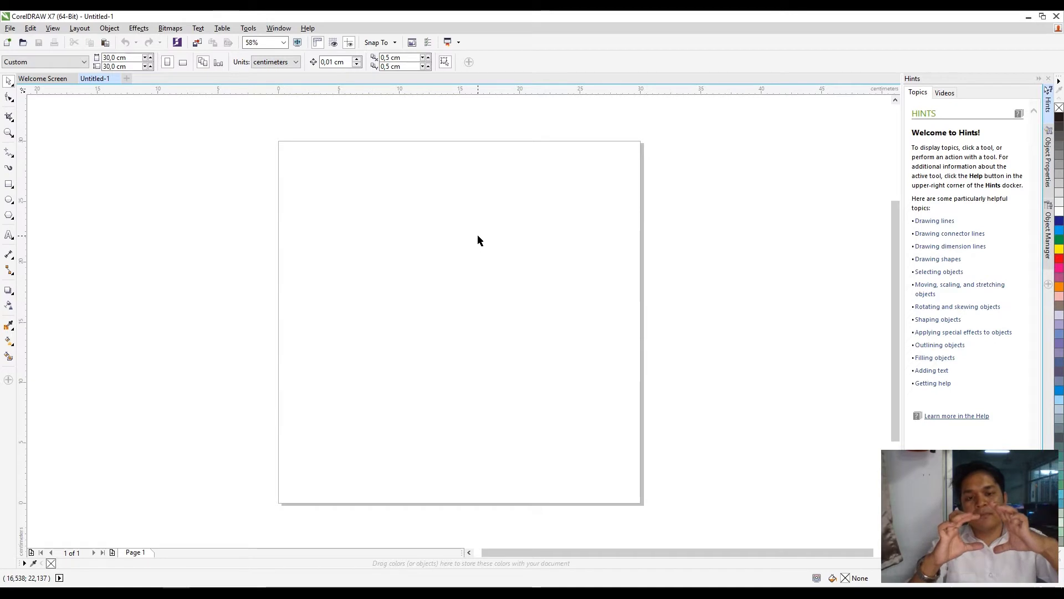
# Draw a rectangle about 20.9 cm wide and 16.5 cm high in the middle of the page.
pyautogui.click(10, 185)
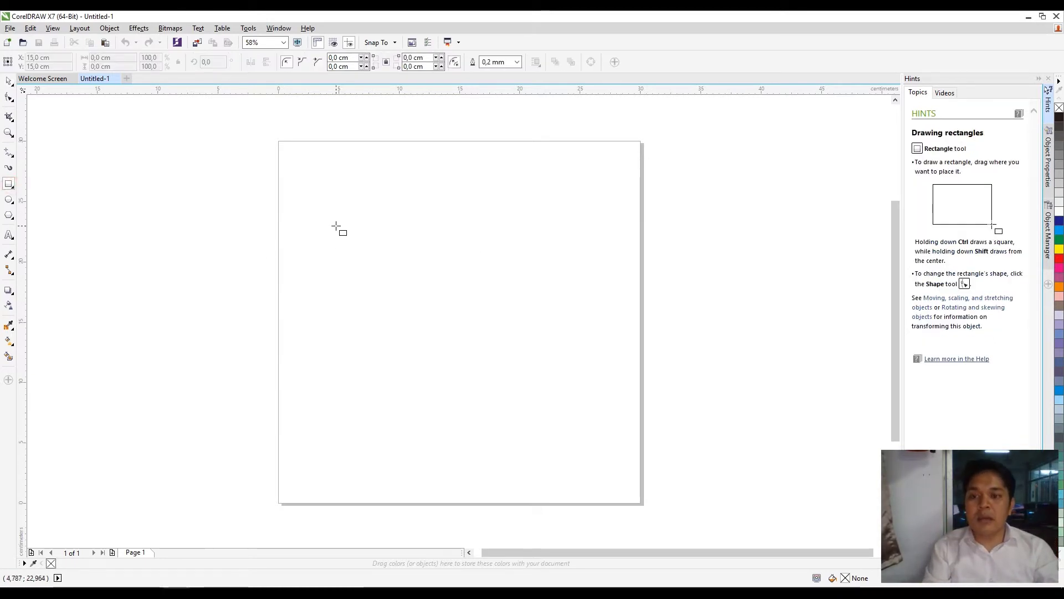
pyautogui.moveTo(336, 220); pyautogui.dragTo(588, 420)
pyautogui.press('ctrl')
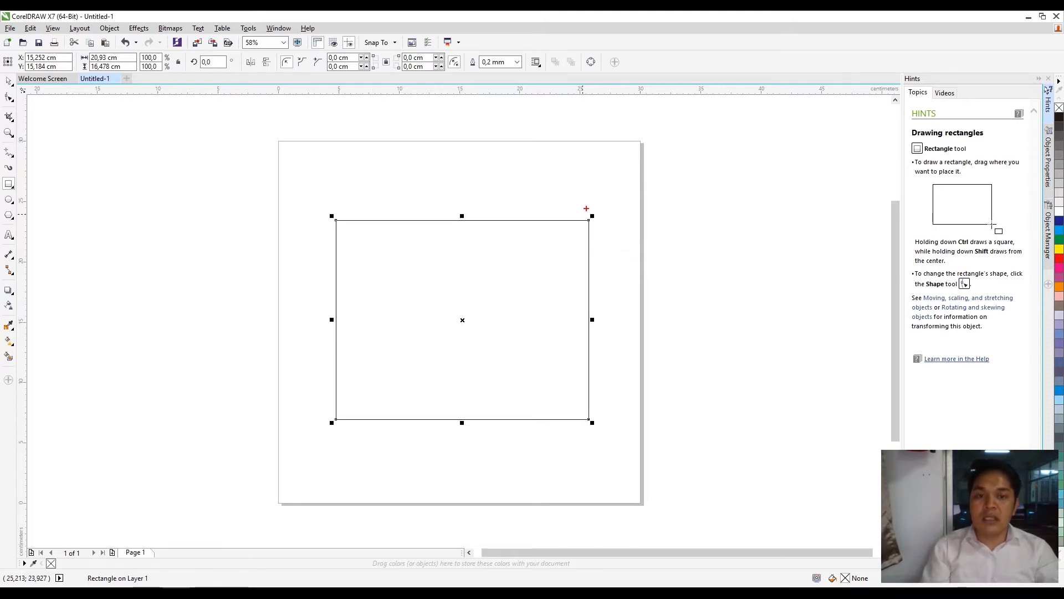
pyautogui.moveTo(589, 213); pyautogui.dragTo(586, 192)
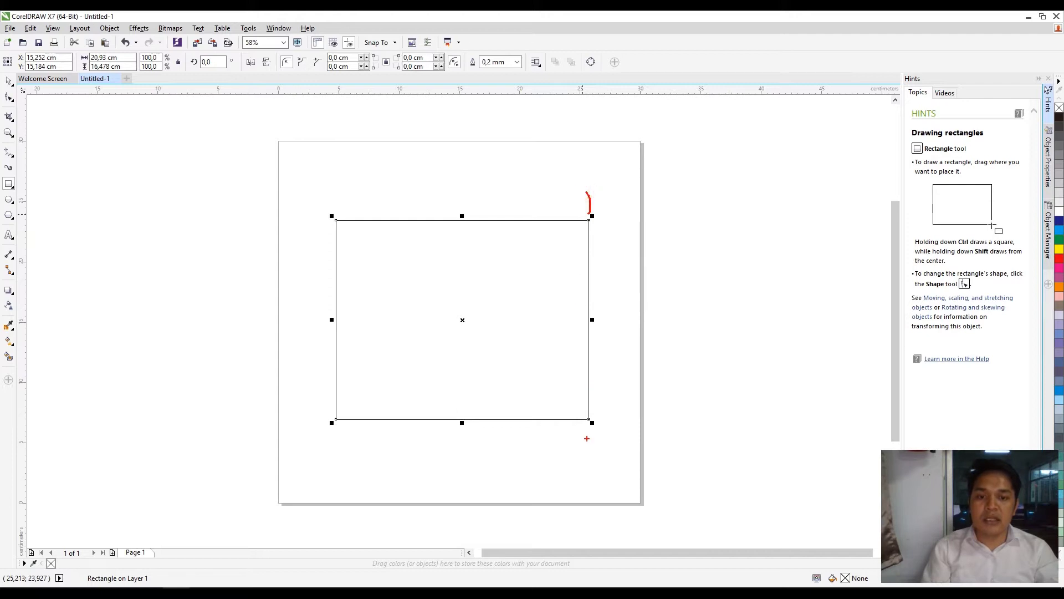
pyautogui.moveTo(589, 430); pyautogui.dragTo(589, 450)
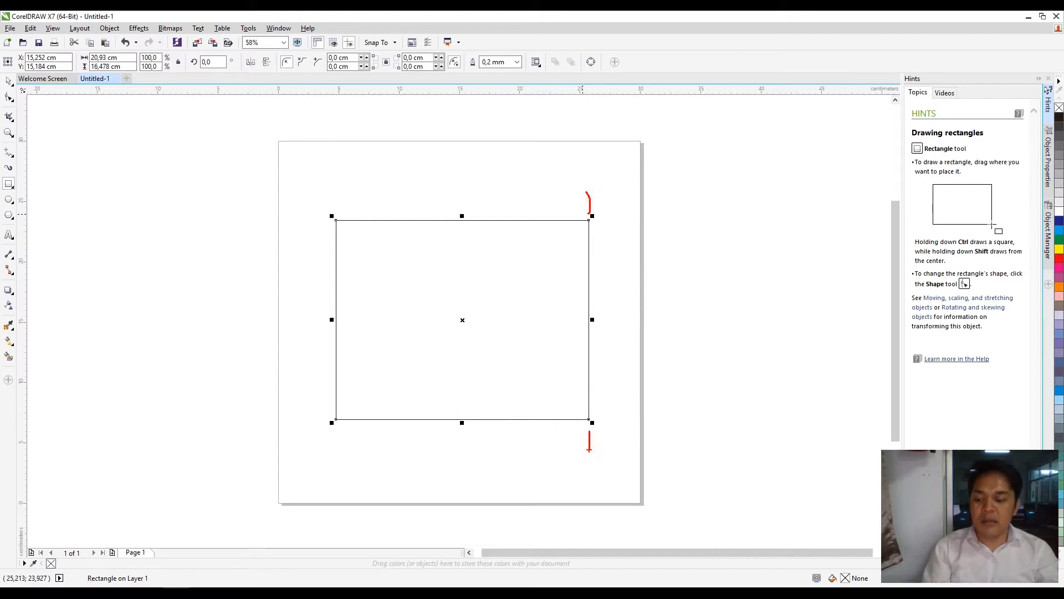
pyautogui.press('Escape')
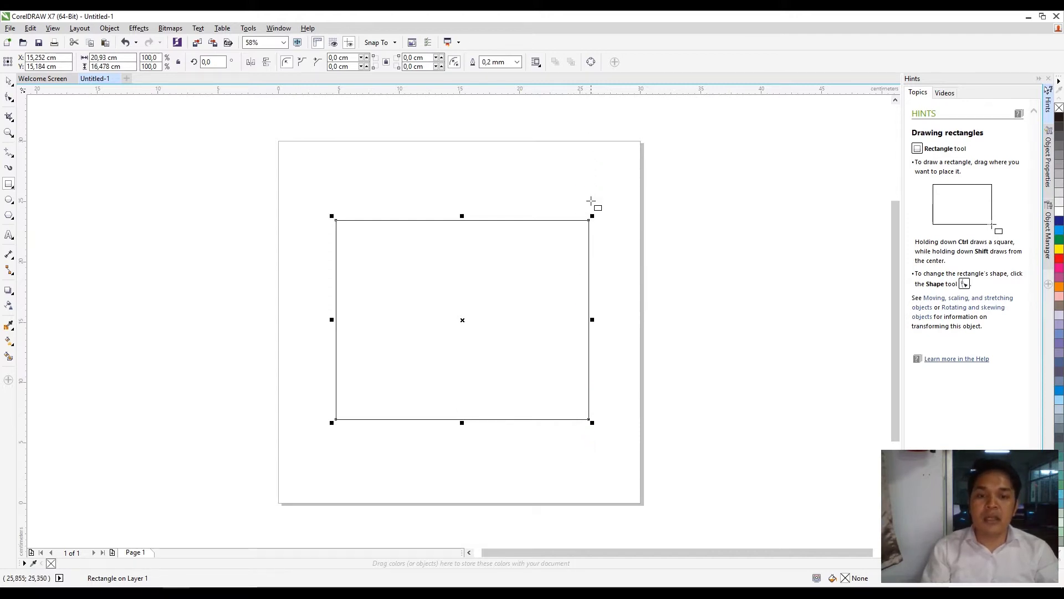
pyautogui.moveTo(590, 221); pyautogui.dragTo(588, 201)
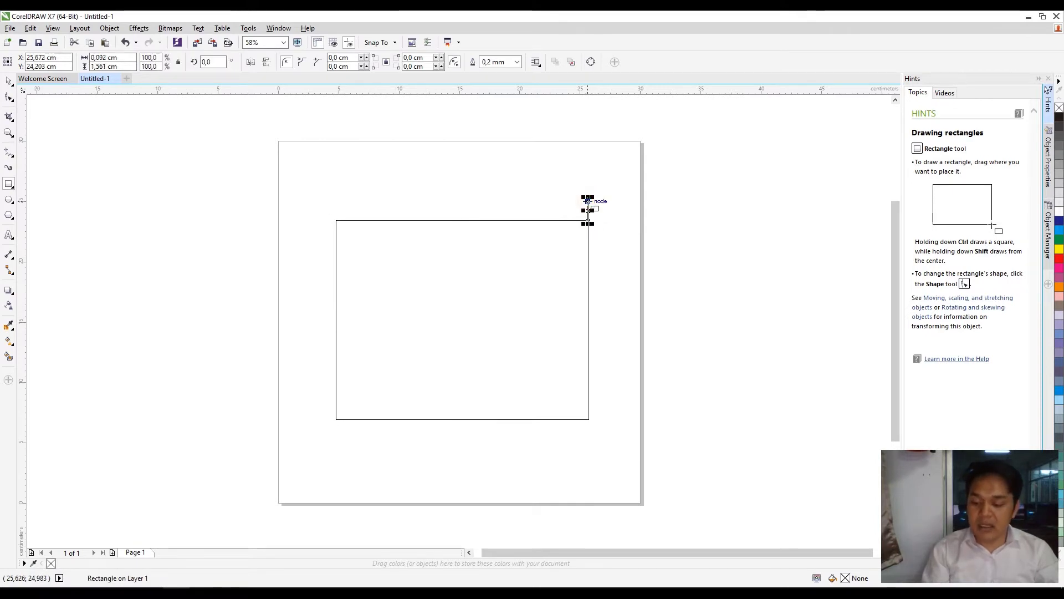
pyautogui.hotkey('ctrl', 'z')
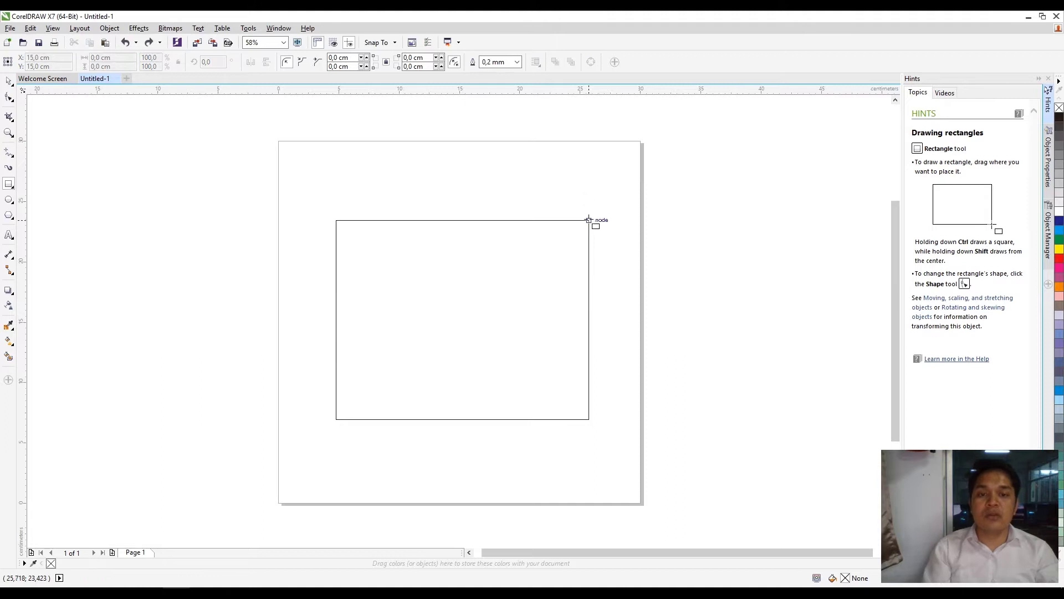
# Convert the large rectangle to curves.
pyautogui.click(9, 83)
pyautogui.click(432, 268)
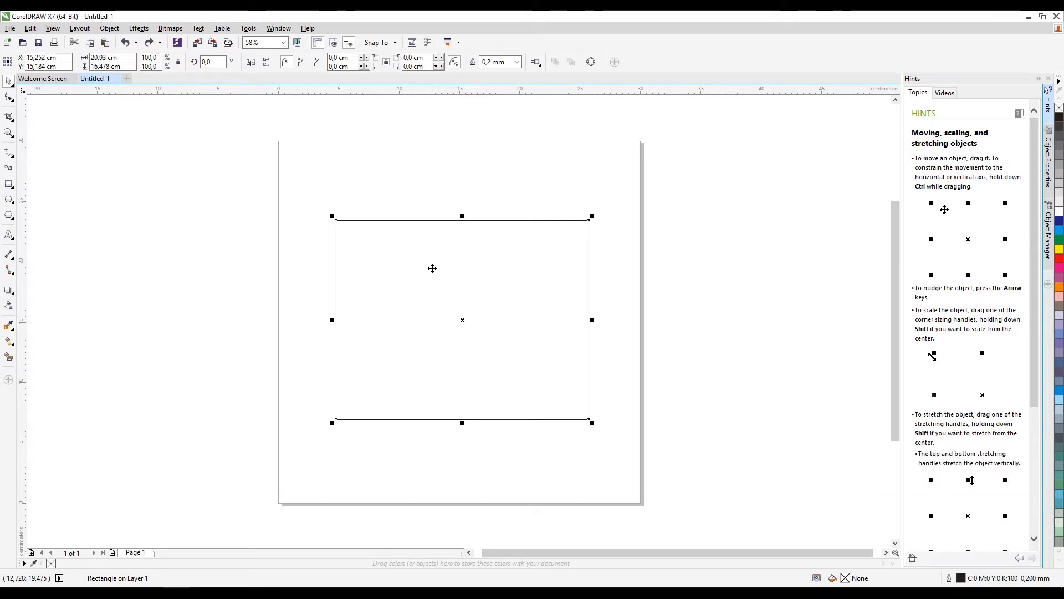
pyautogui.rightClick(432, 268)
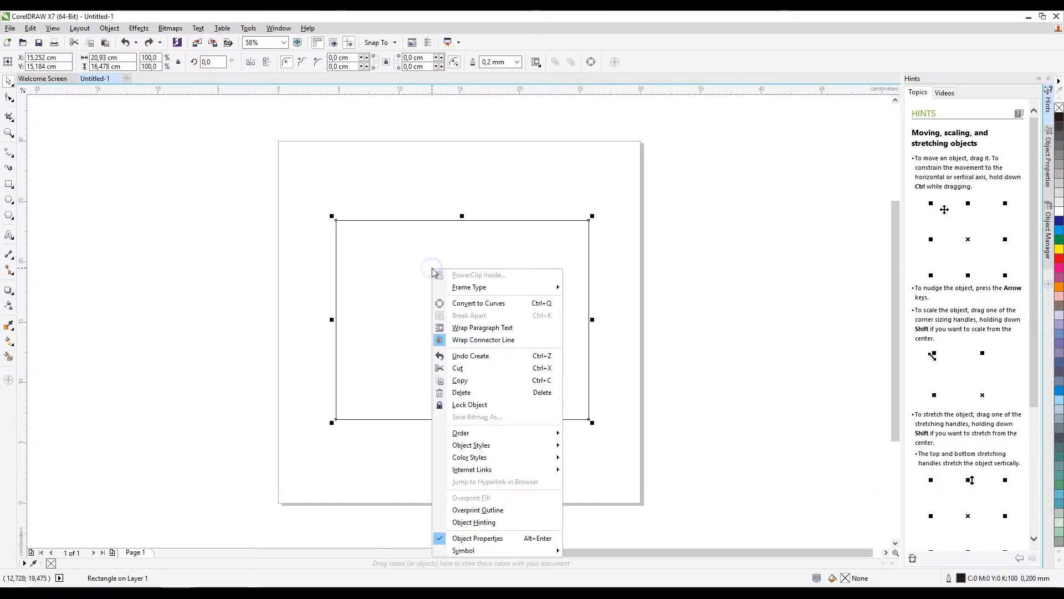
pyautogui.click(463, 304)
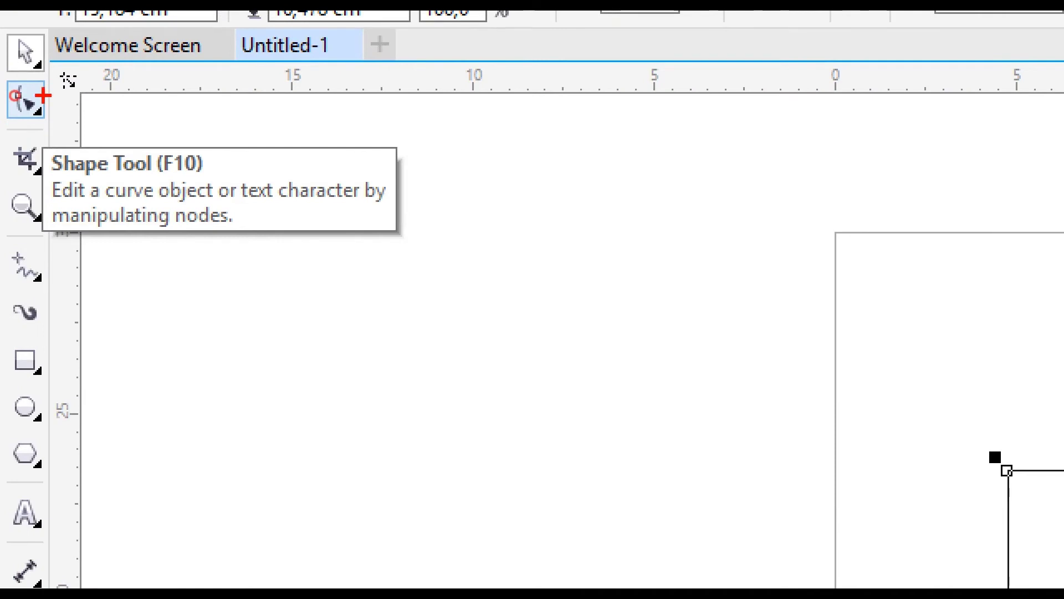
# Use the Shape tool to raise the rectangle's upper-right node and lower its lower-right node, each by about 1.5 cm.
pyautogui.moveTo(26, 86)
pyautogui.mouseDown()
pyautogui.moveTo(2, 100)
pyautogui.moveTo(9, 120)
pyautogui.moveTo(7, 93)
pyautogui.mouseUp()
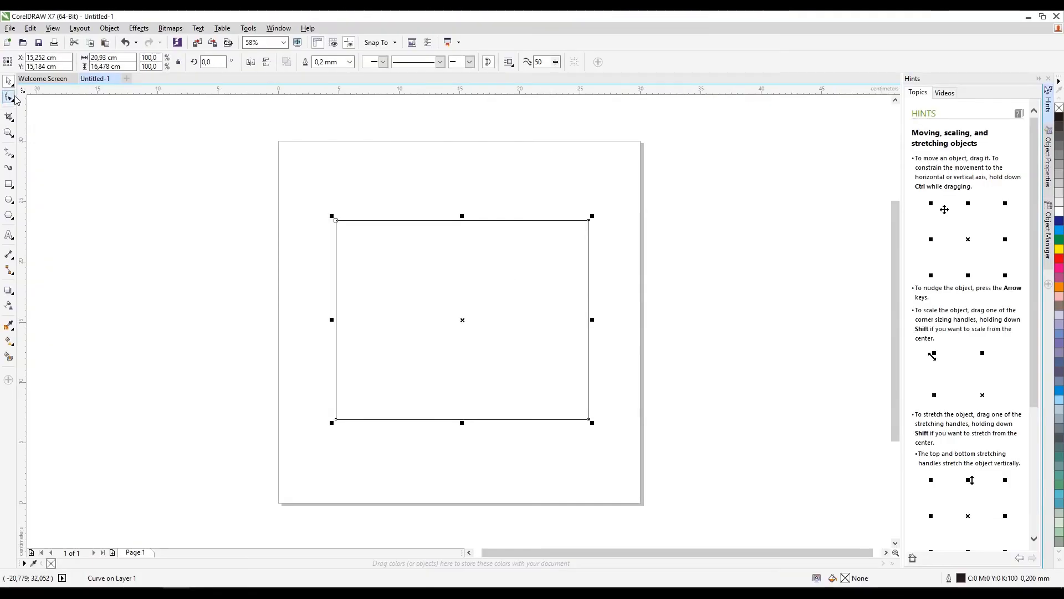
pyautogui.click(9, 99)
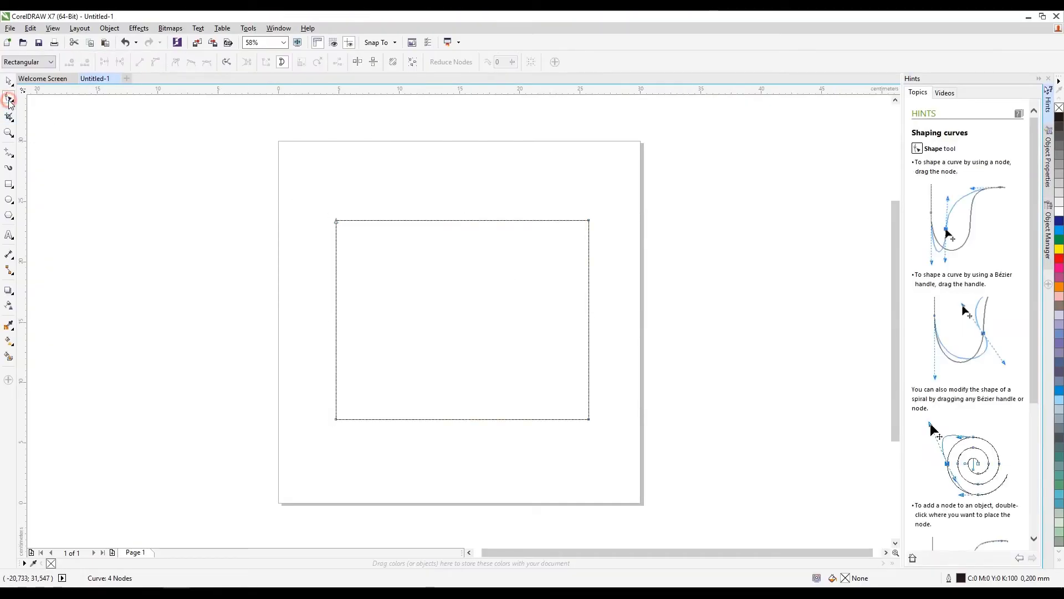
pyautogui.click(588, 220)
pyautogui.moveTo(588, 221); pyautogui.dragTo(589, 202)
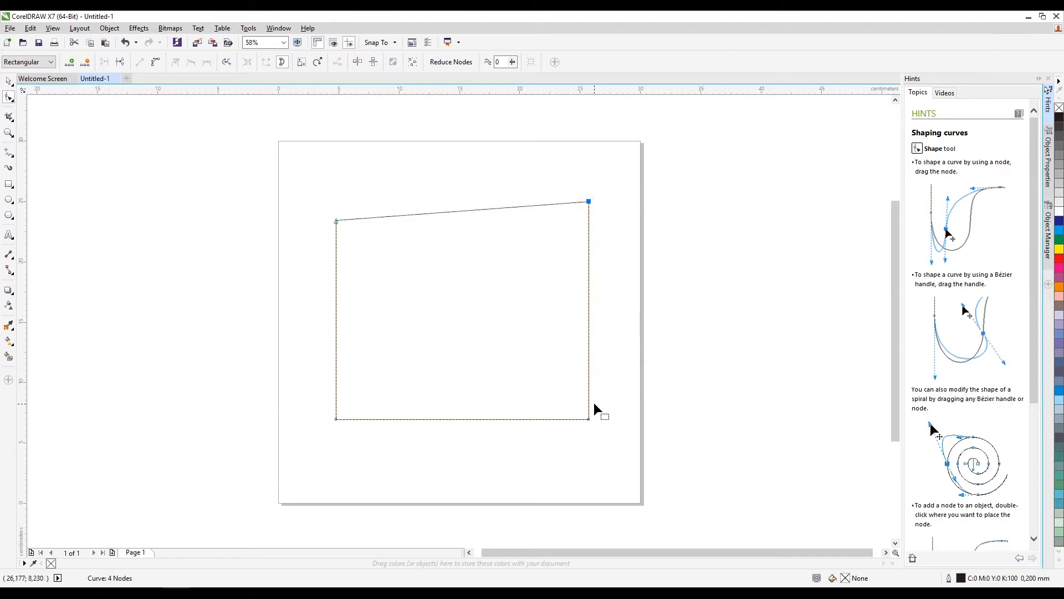
pyautogui.click(589, 420)
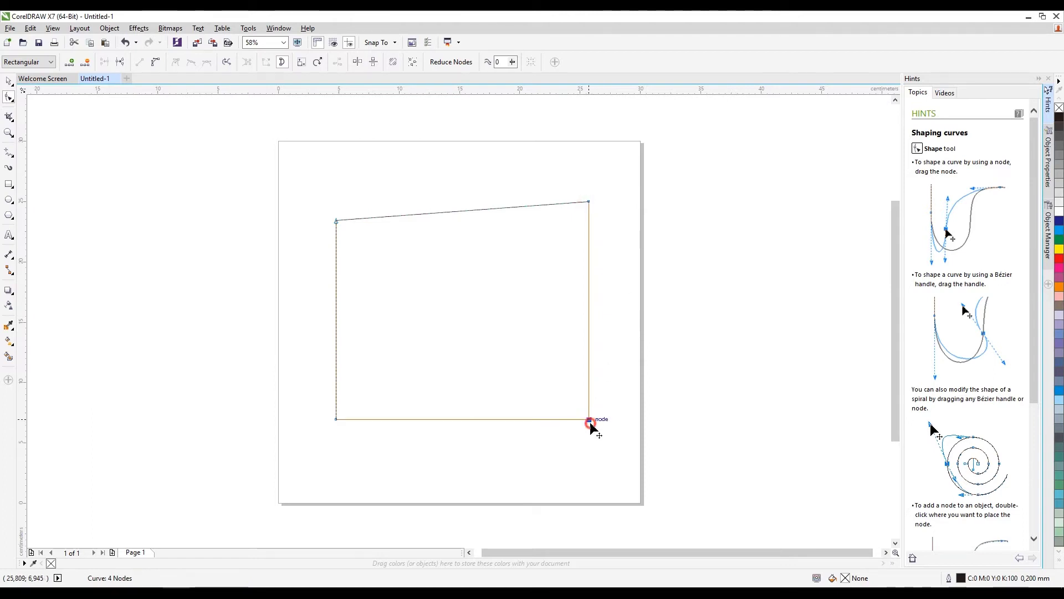
pyautogui.moveTo(588, 422); pyautogui.dragTo(591, 439)
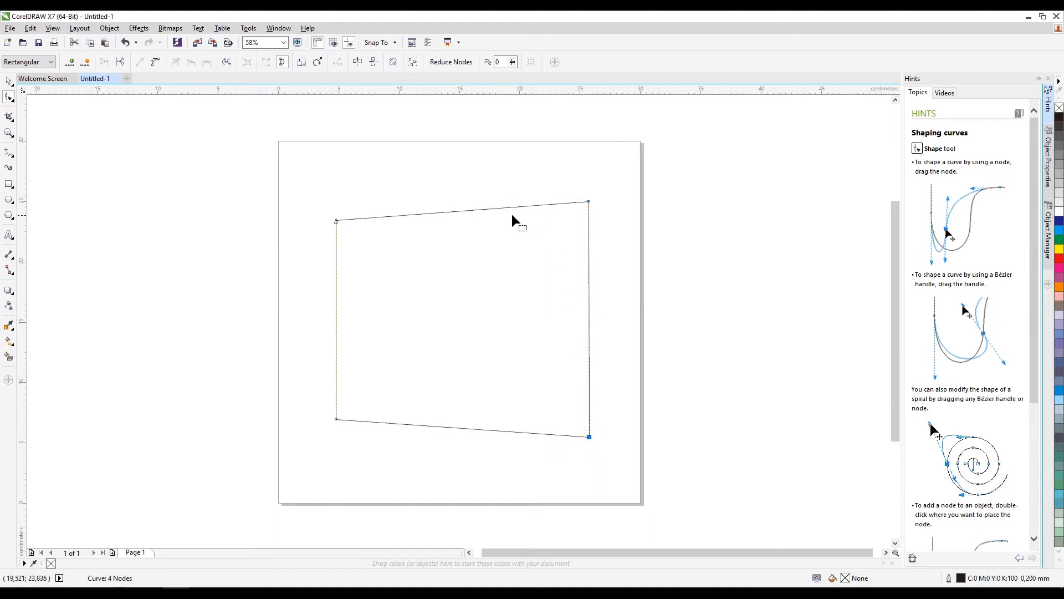
pyautogui.click(9, 83)
pyautogui.click(599, 296)
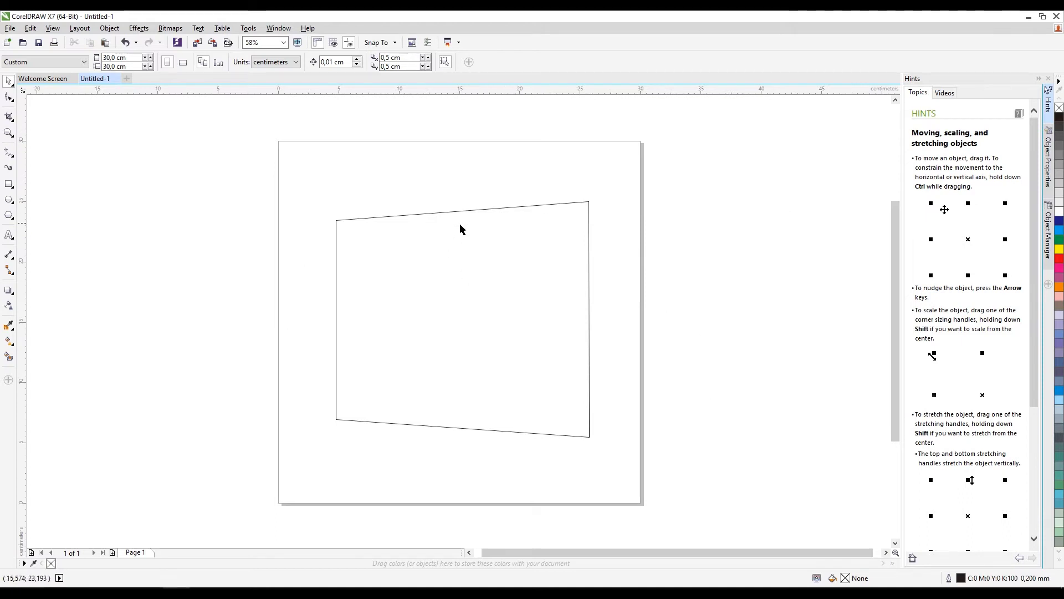
# Draw a vertical strip about 0.8 cm wide and 24.1 cm high near the page's left edge and place a copy outside the page.
pyautogui.click(9, 185)
pyautogui.moveTo(284, 161); pyautogui.dragTo(293, 451)
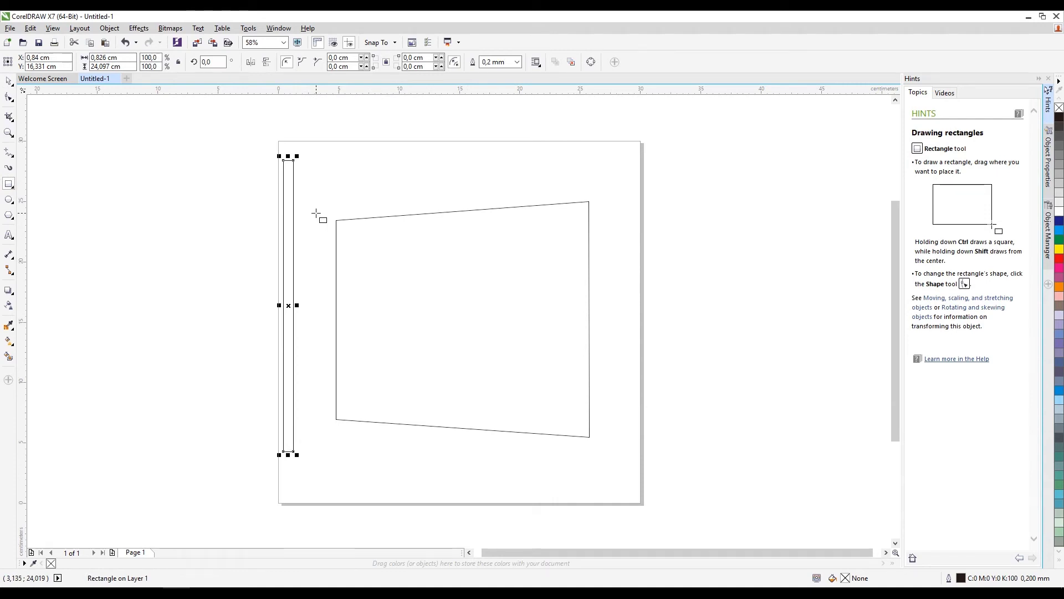
pyautogui.click(8, 81)
pyautogui.moveTo(287, 207); pyautogui.dragTo(159, 174)
# Align the strip on the page with the four-sided shape, centring both horizontally and vertically.
pyautogui.click(290, 228)
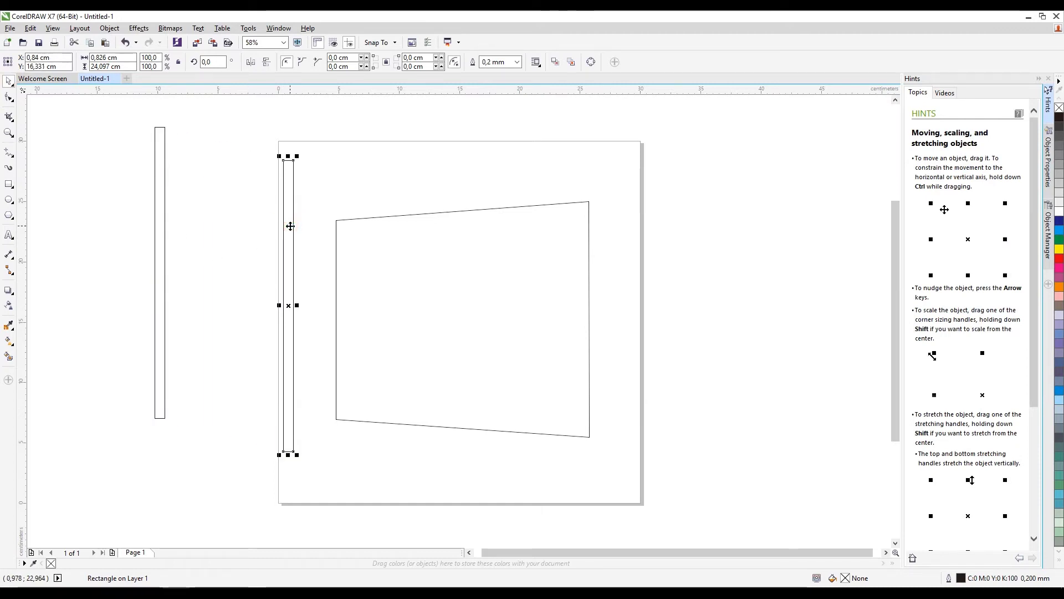
pyautogui.moveTo(291, 226); pyautogui.dragTo(304, 242)
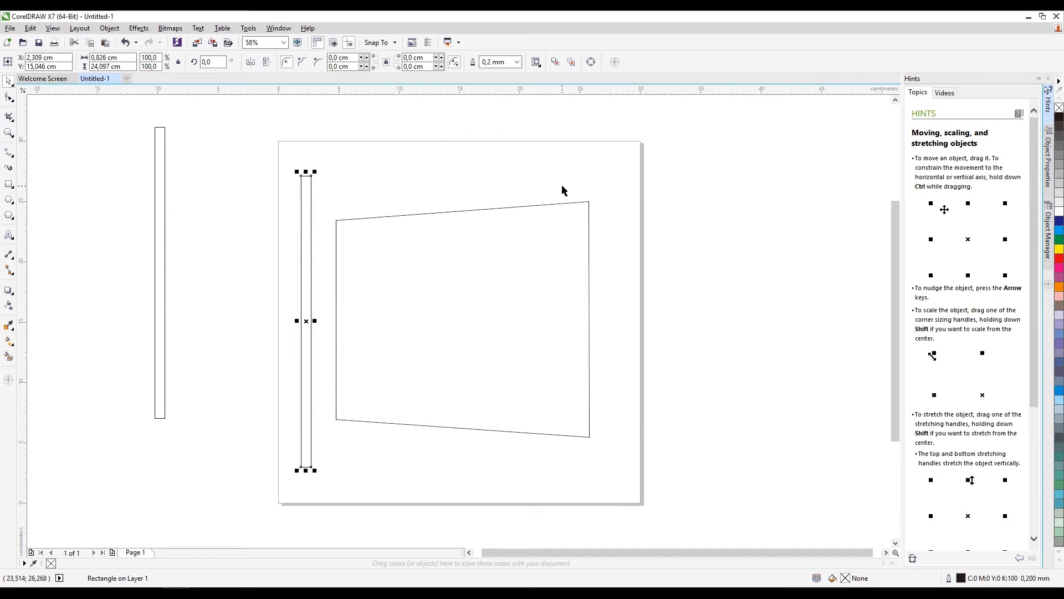
pyautogui.keyDown('shift'); pyautogui.click(491, 254); pyautogui.keyUp('shift')
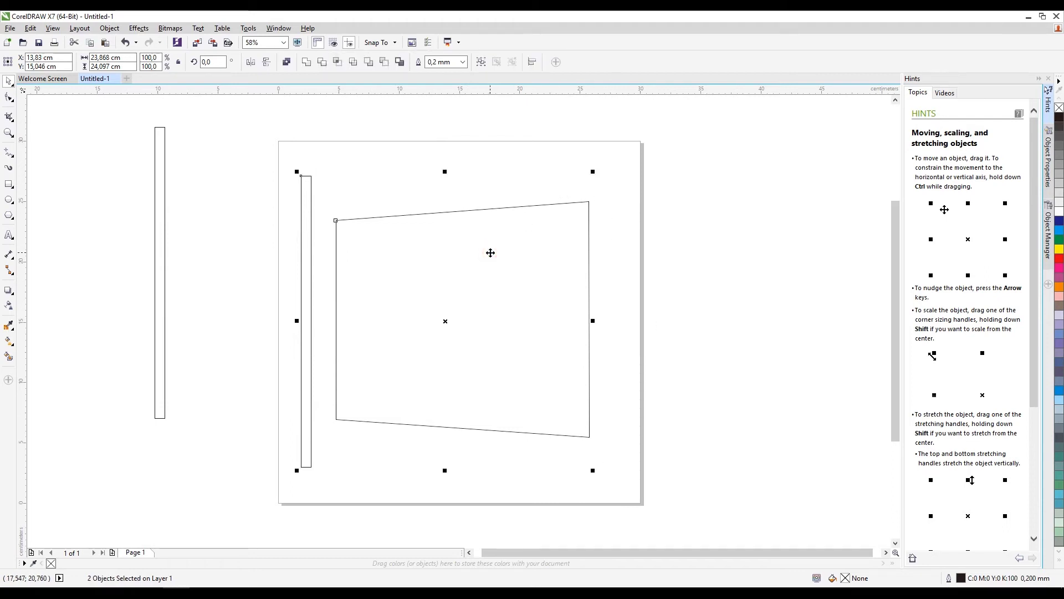
pyautogui.press('e')
pyautogui.press('c')
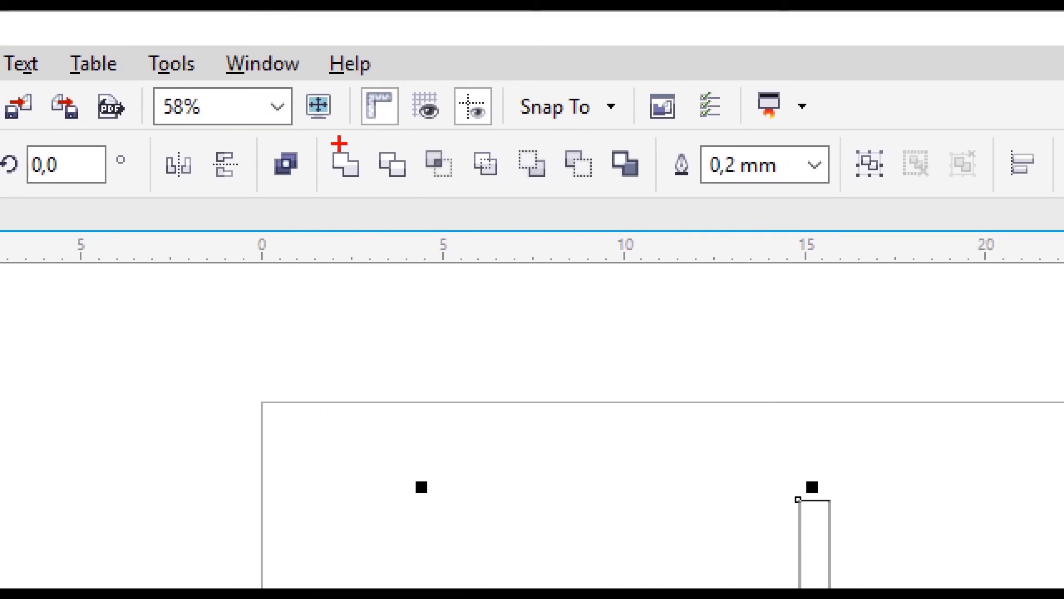
# Try to weld the centred strip to the four-sided shape and undo the weld.
pyautogui.moveTo(339, 143)
pyautogui.mouseDown()
pyautogui.moveTo(316, 171)
pyautogui.moveTo(360, 197)
pyautogui.moveTo(707, 231)
pyautogui.moveTo(713, 185)
pyautogui.moveTo(643, 135)
pyautogui.moveTo(330, 120)
pyautogui.moveTo(326, 153)
pyautogui.mouseUp()
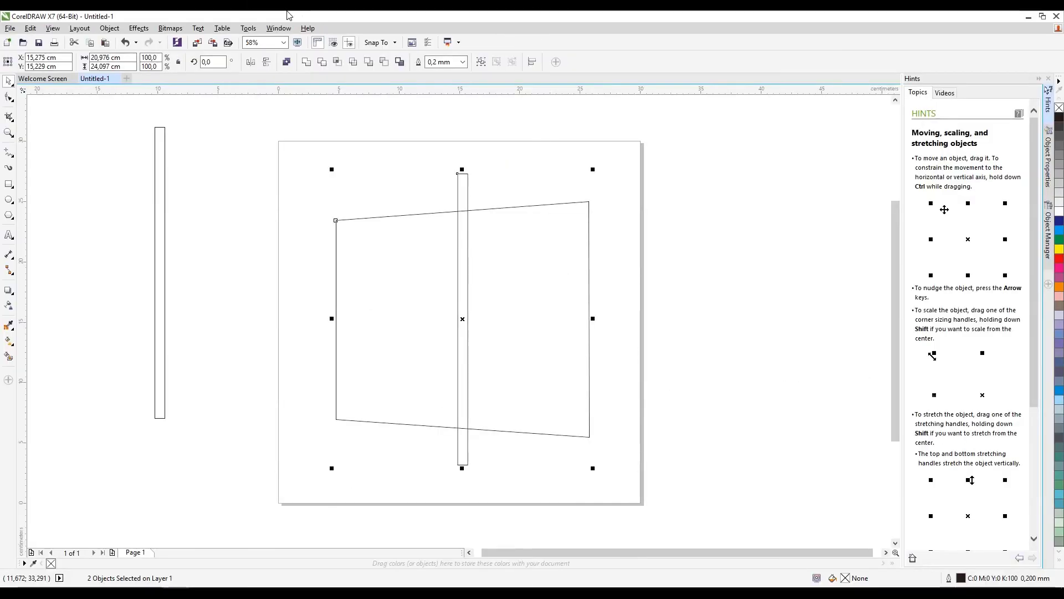
pyautogui.click(304, 63)
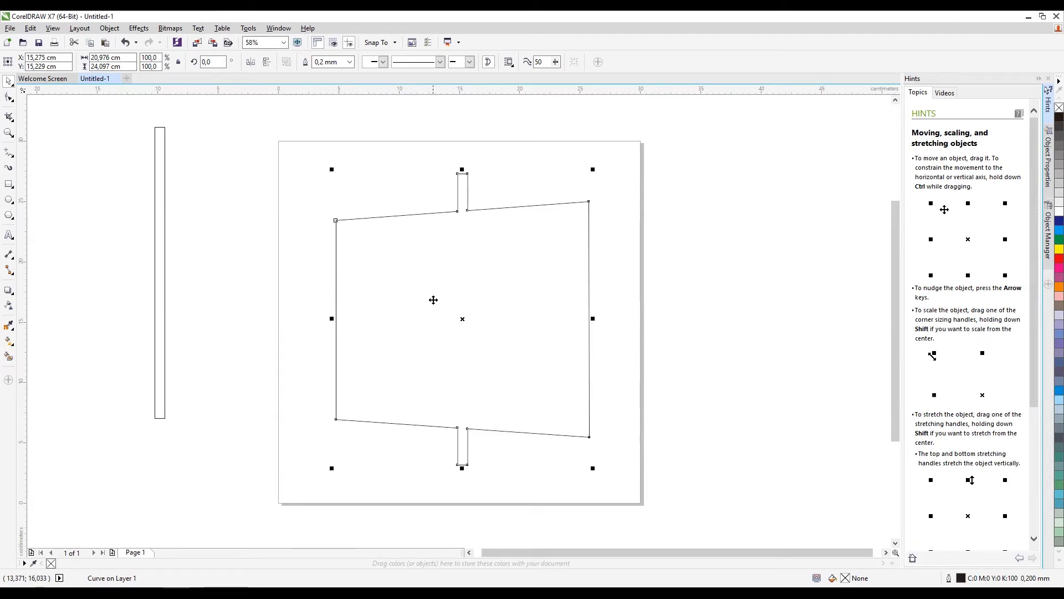
pyautogui.hotkey('ctrl', 'z')
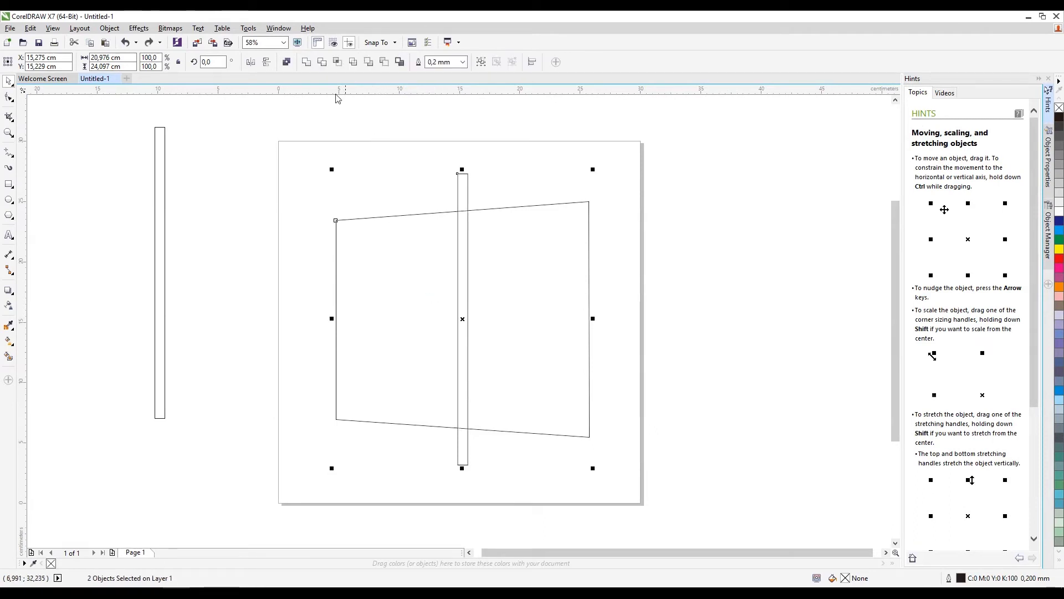
# Trim the four-sided shape with the centred strip to split it into two halves, and delete the strip.
pyautogui.click(321, 65)
pyautogui.hotkey('ctrl', 'shift', 'z')
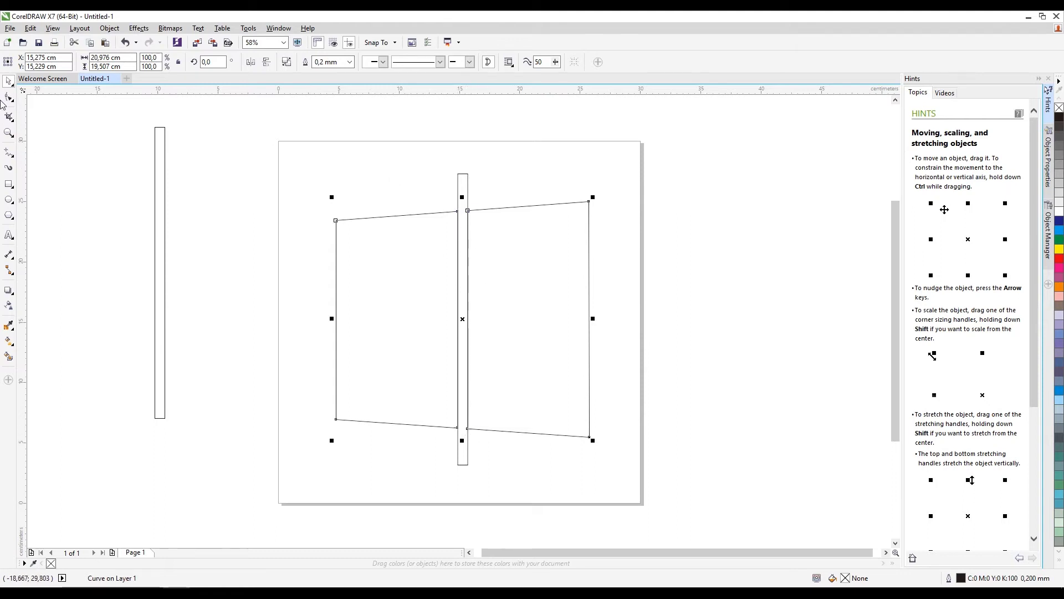
pyautogui.moveTo(466, 237); pyautogui.dragTo(684, 235)
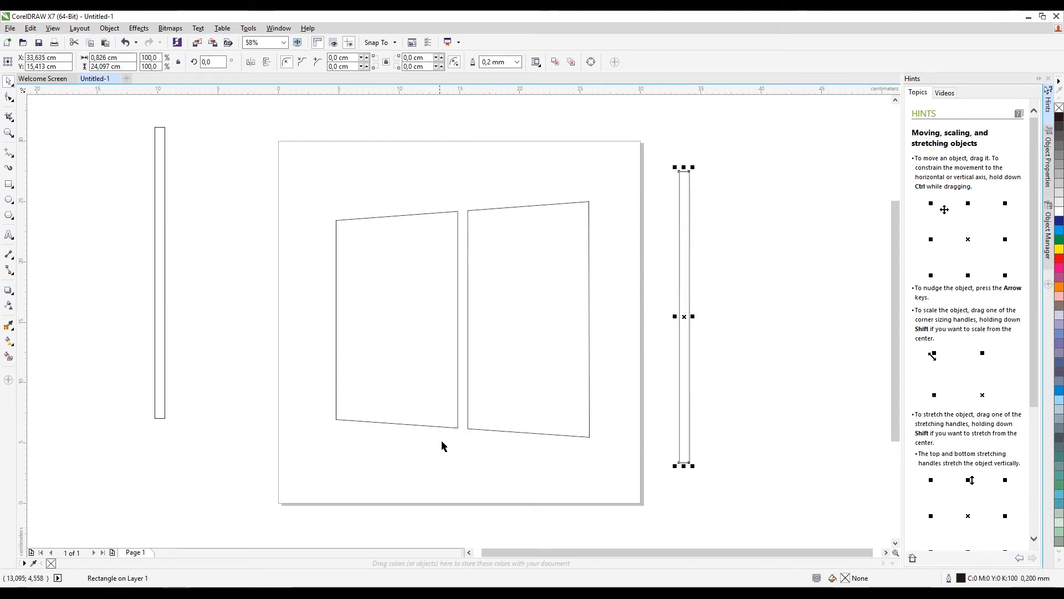
pyautogui.press('Delete')
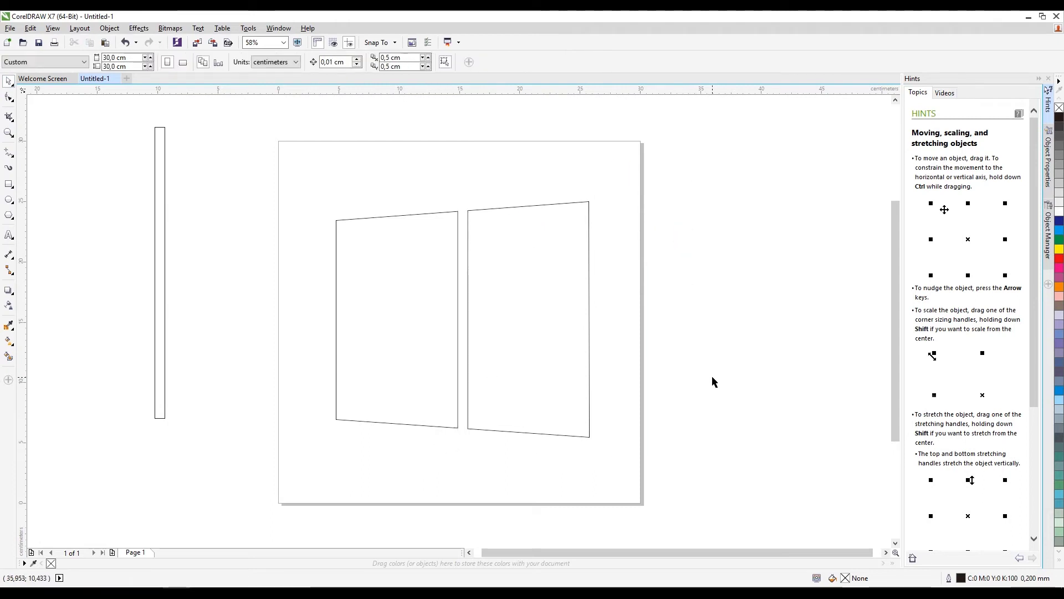
# Rotate the vertical strip outside the page to 90 degrees so that it lies horizontally.
pyautogui.click(158, 190)
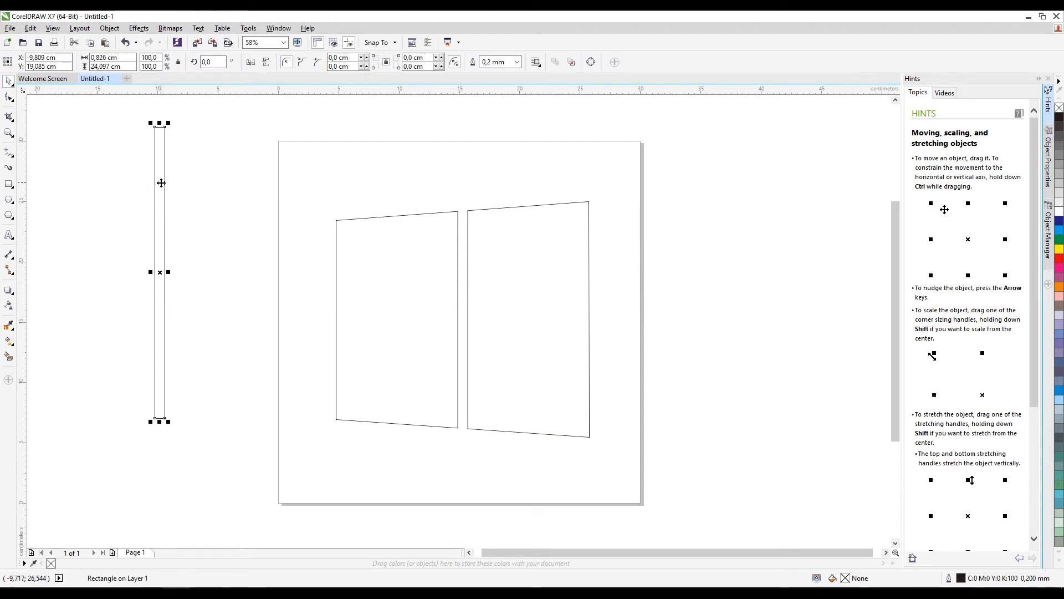
pyautogui.doubleClick(212, 62)
pyautogui.write('180')
pyautogui.press('Return')
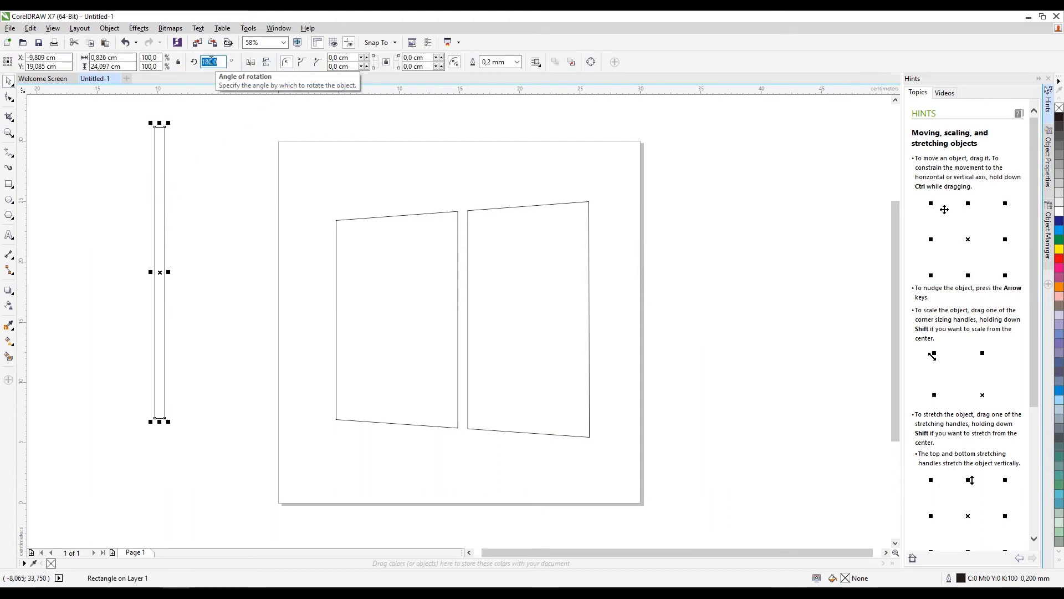
pyautogui.write('90')
pyautogui.press('Return')
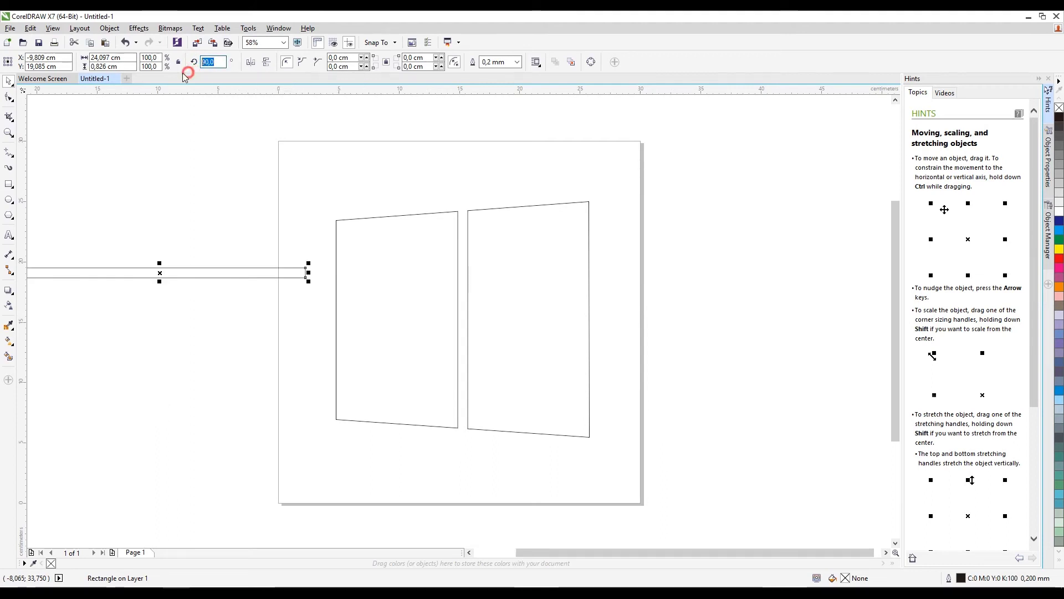
pyautogui.click(204, 188)
# Try to trim the split window shape with the horizontal strip while the strip is still beside it.
pyautogui.click(195, 269)
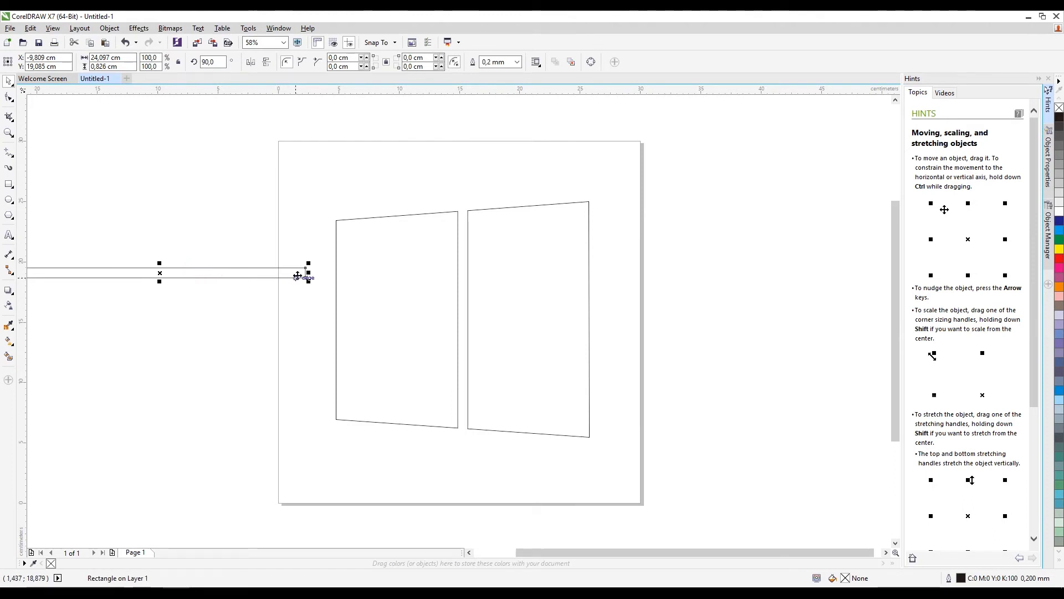
pyautogui.keyDown('shift'); pyautogui.click(377, 297); pyautogui.keyUp('shift')
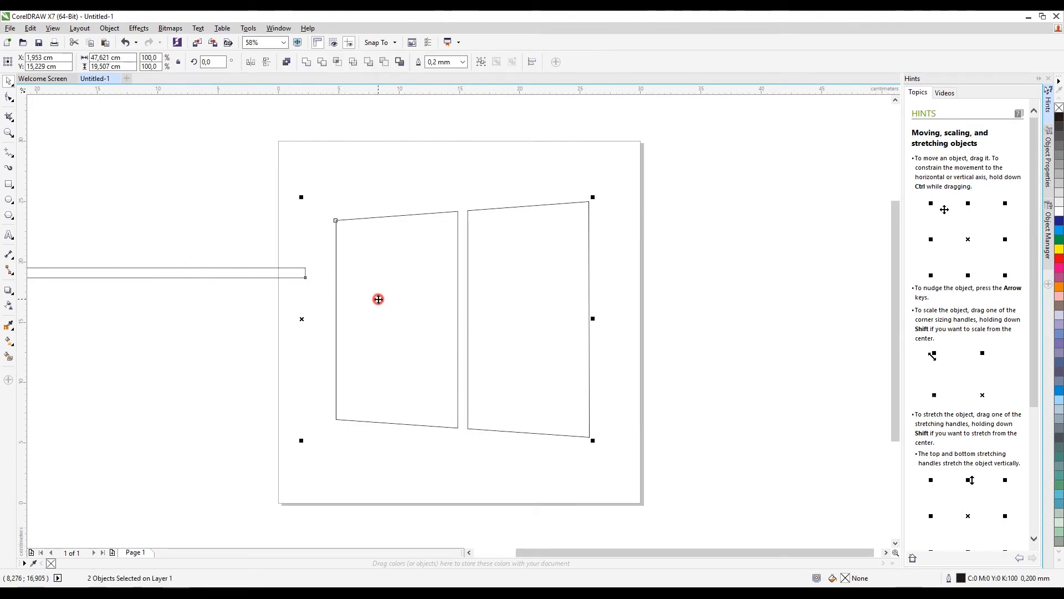
pyautogui.click(323, 62)
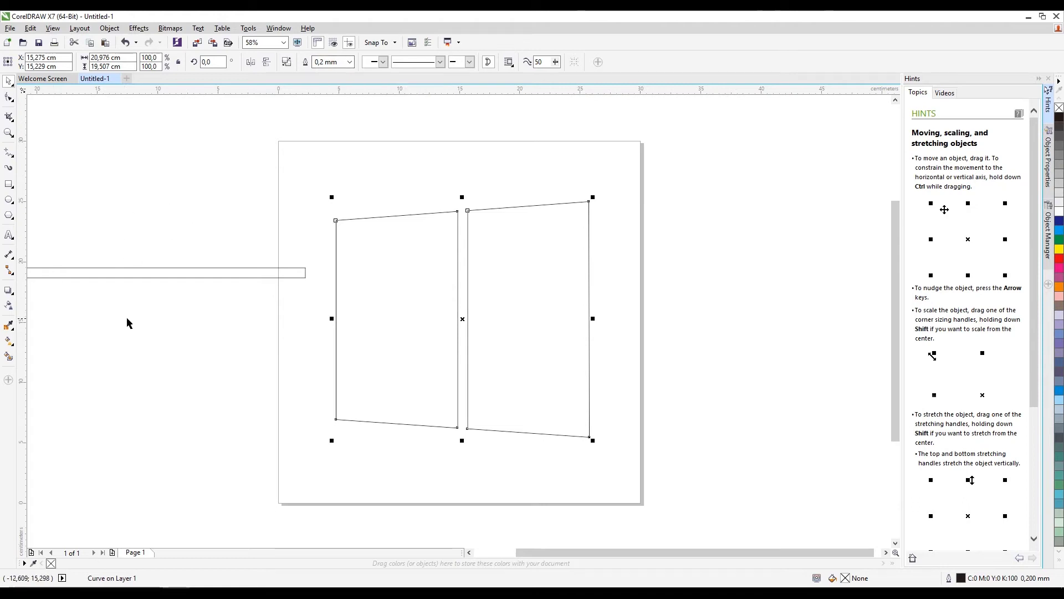
pyautogui.moveTo(183, 244)
pyautogui.mouseDown()
pyautogui.moveTo(126, 251)
pyautogui.moveTo(164, 303)
pyautogui.moveTo(294, 304)
pyautogui.moveTo(318, 266)
pyautogui.moveTo(180, 245)
pyautogui.mouseUp()
pyautogui.moveTo(477, 292)
pyautogui.mouseDown()
pyautogui.moveTo(388, 296)
pyautogui.moveTo(558, 326)
pyautogui.moveTo(437, 289)
pyautogui.mouseUp()
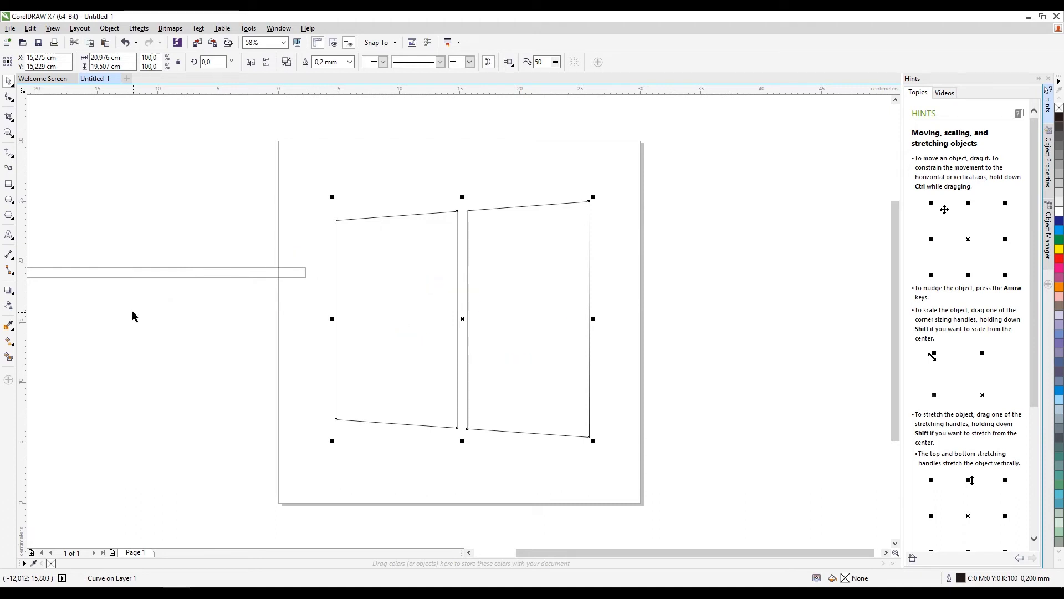
# Align the horizontal strip with the split window shape, centring them both horizontally and vertically.
pyautogui.click(95, 275)
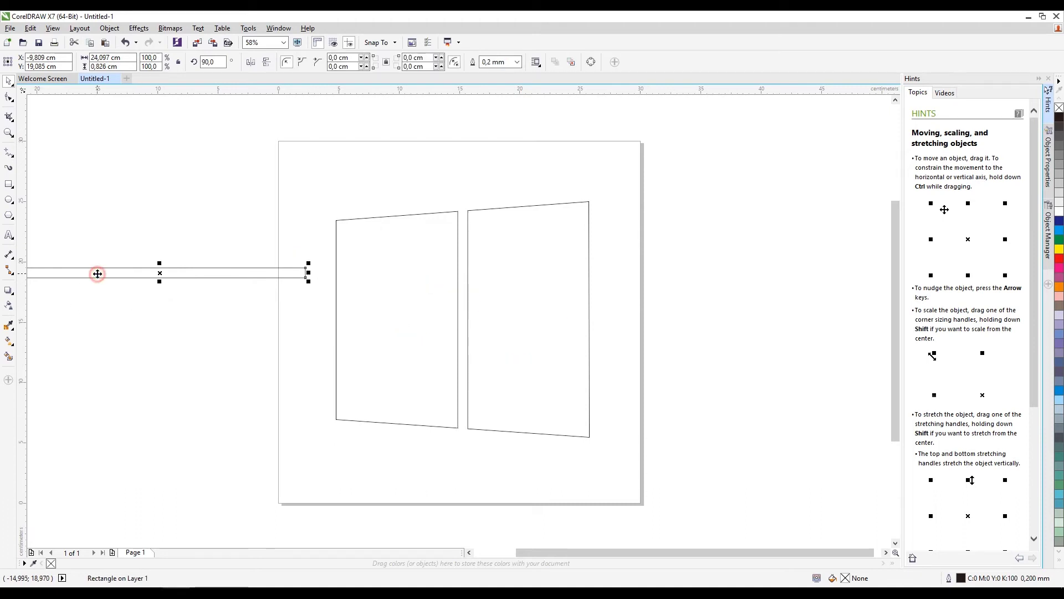
pyautogui.click(377, 319)
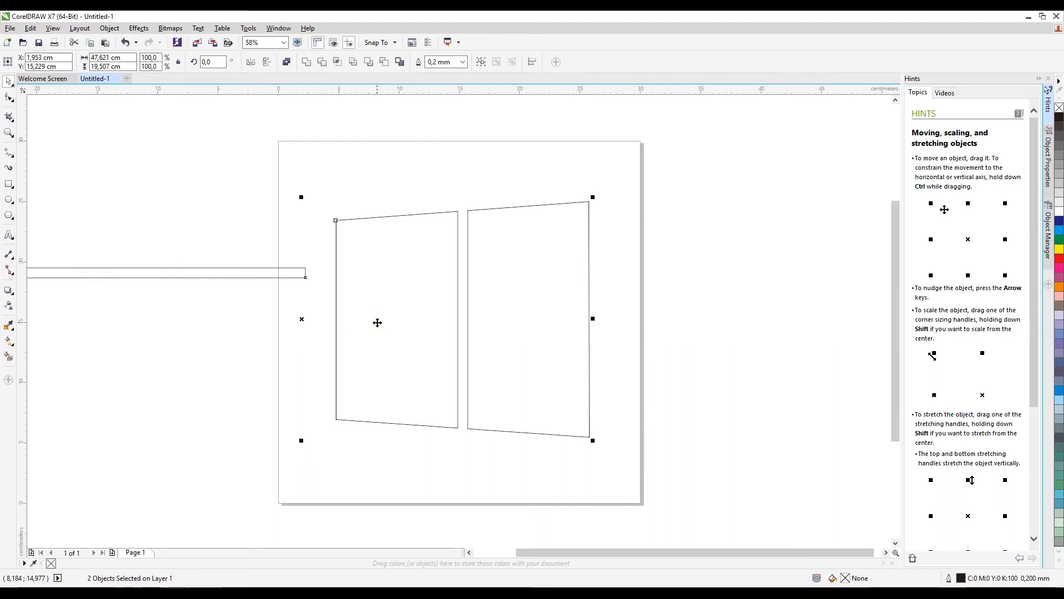
pyautogui.press('c')
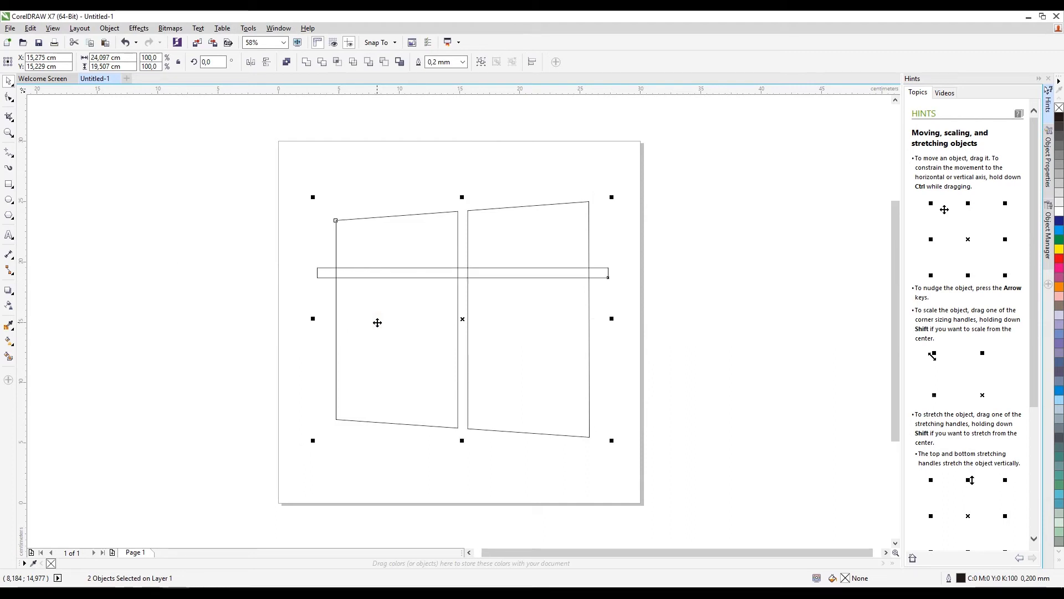
pyautogui.press('e')
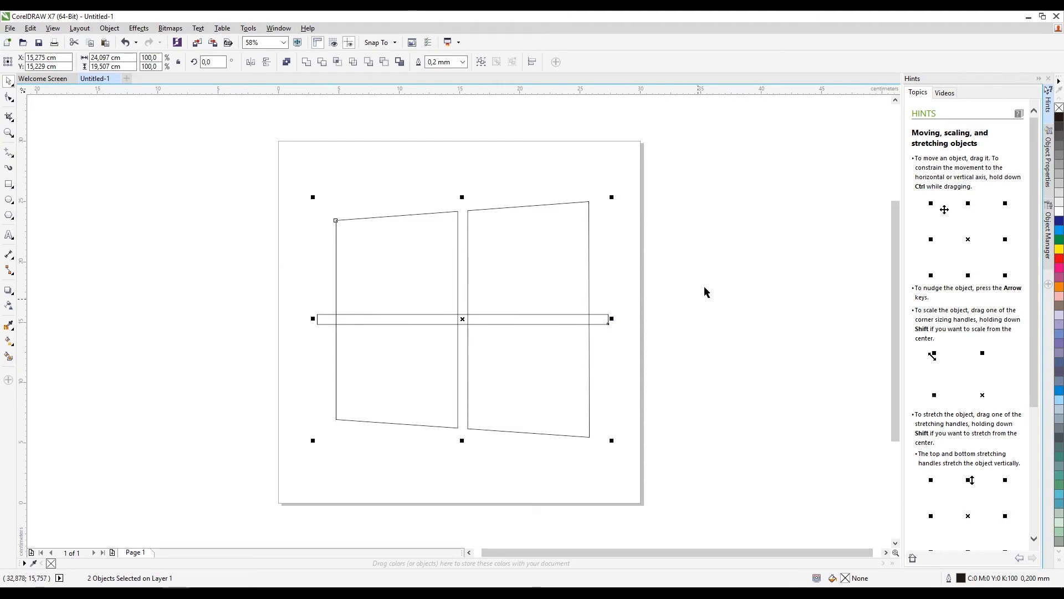
# Trim the window shape with the centred horizontal strip to split it into four panes, and delete the strip.
pyautogui.click(321, 61)
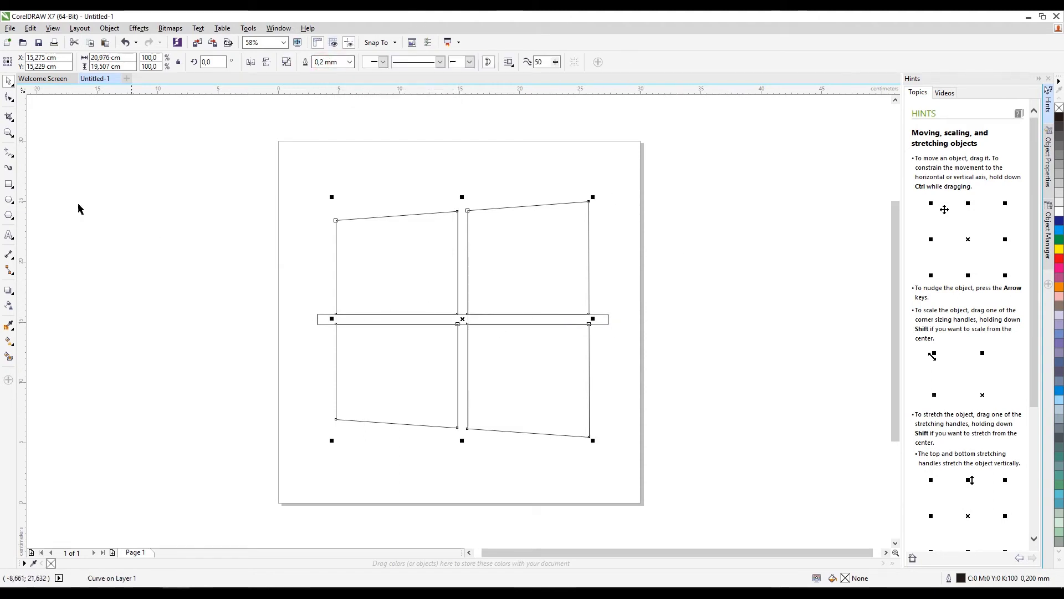
pyautogui.moveTo(326, 319); pyautogui.dragTo(665, 310)
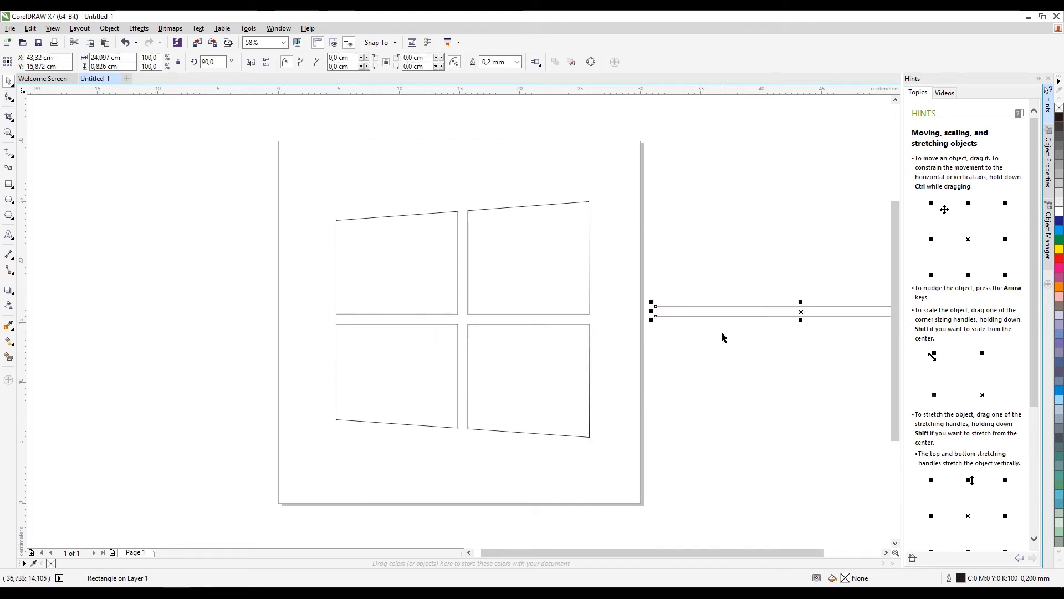
pyautogui.press('Delete')
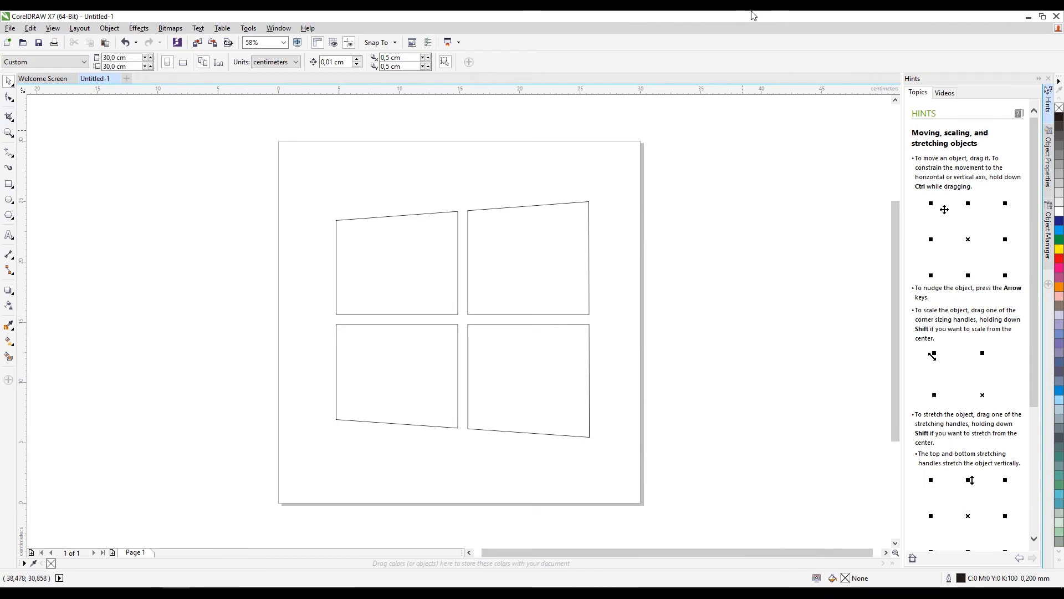
# Fill the whole four-pane window shape with green (C100 M0 Y100 K0).
pyautogui.click(419, 278)
pyautogui.click(411, 272)
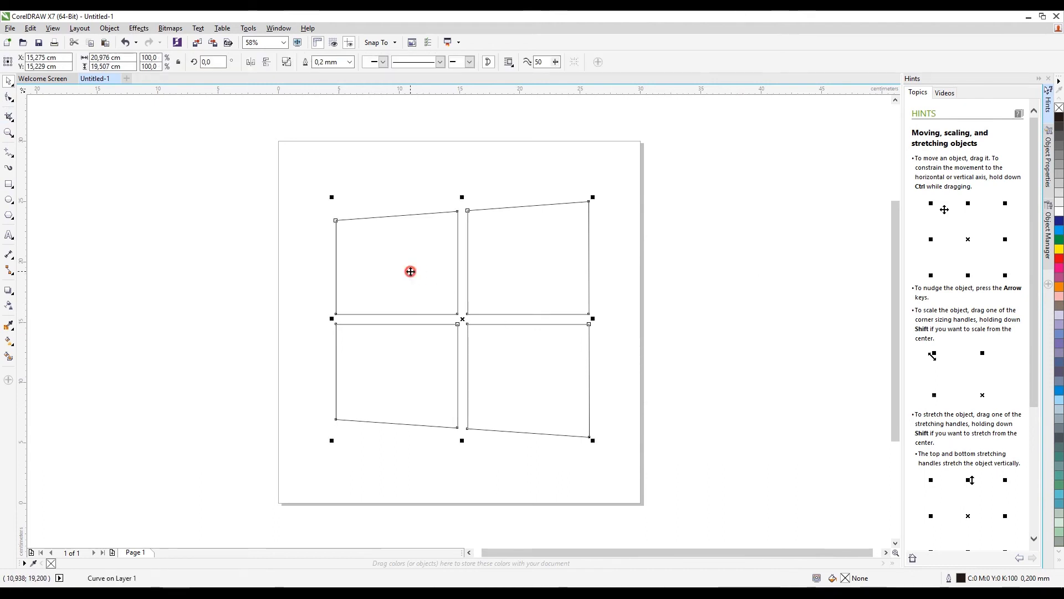
pyautogui.click(411, 272)
pyautogui.click(1059, 240)
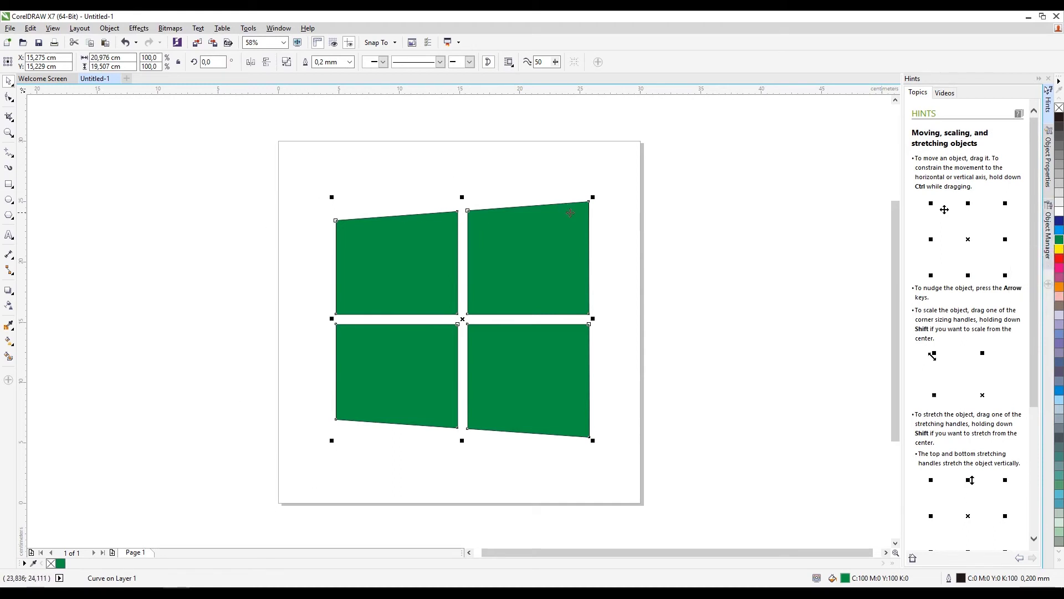
# Break the four-pane curve apart into separate pane objects and clear the selection.
pyautogui.click(608, 240)
pyautogui.click(530, 265)
pyautogui.rightClick(529, 266)
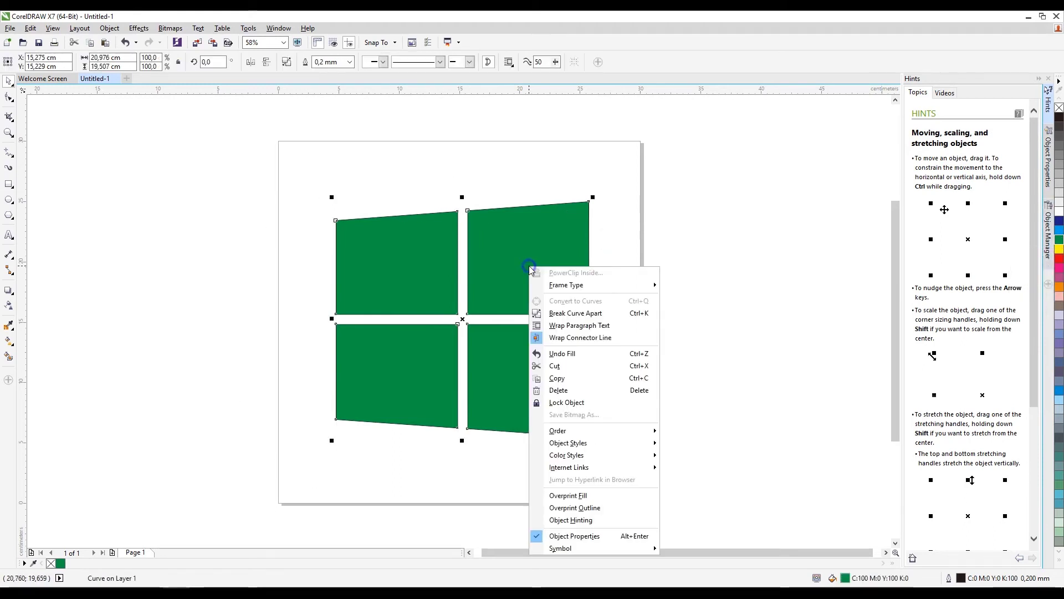
pyautogui.click(556, 312)
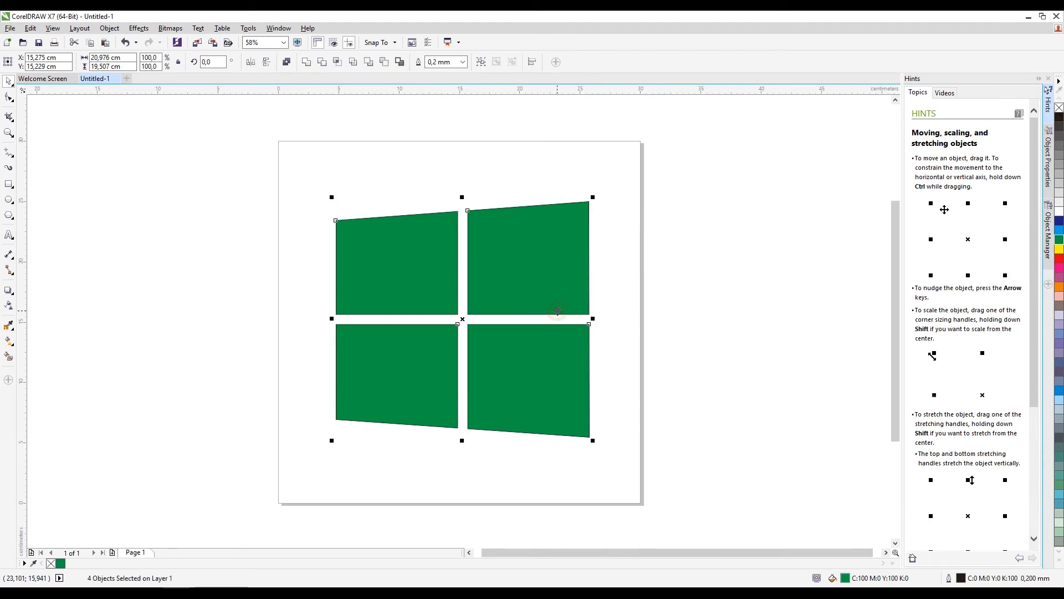
pyautogui.click(635, 331)
# Fill the lower-right pane with Cyan and the upper-left pane with light grey (20% black).
pyautogui.click(529, 377)
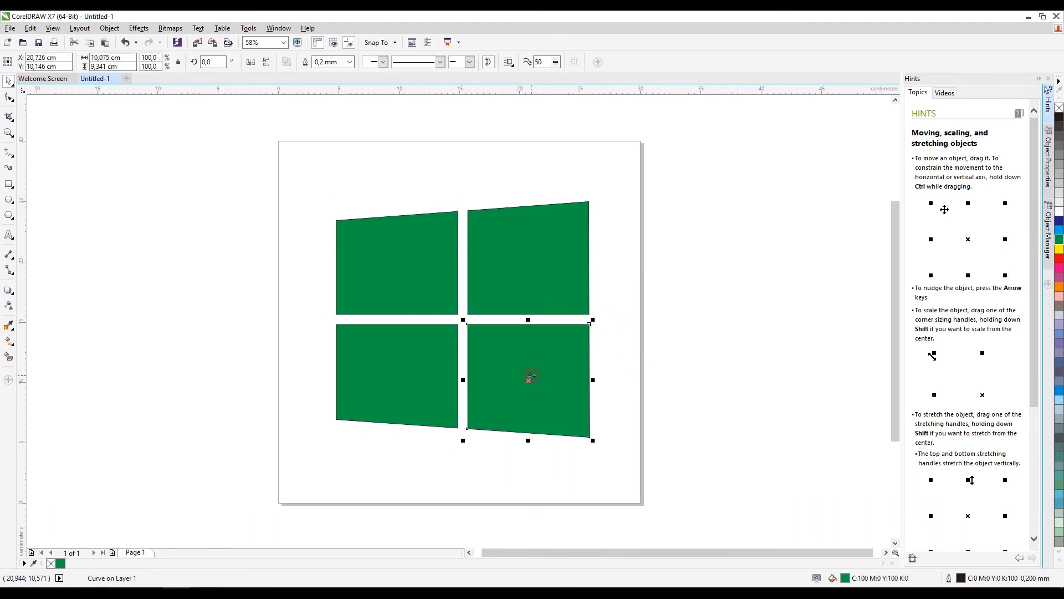
pyautogui.click(1061, 231)
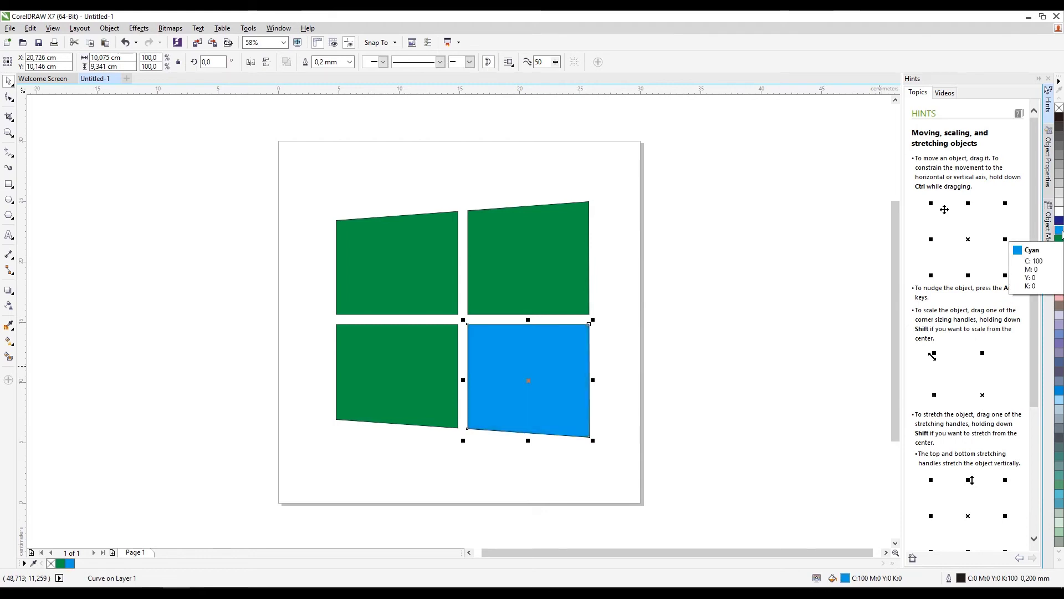
pyautogui.click(356, 251)
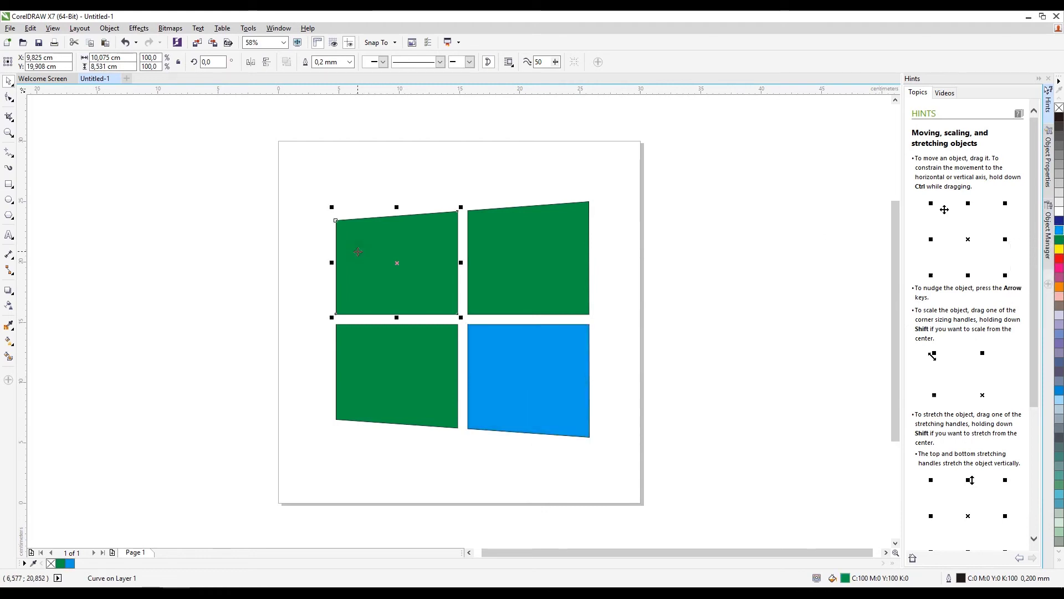
pyautogui.click(1060, 195)
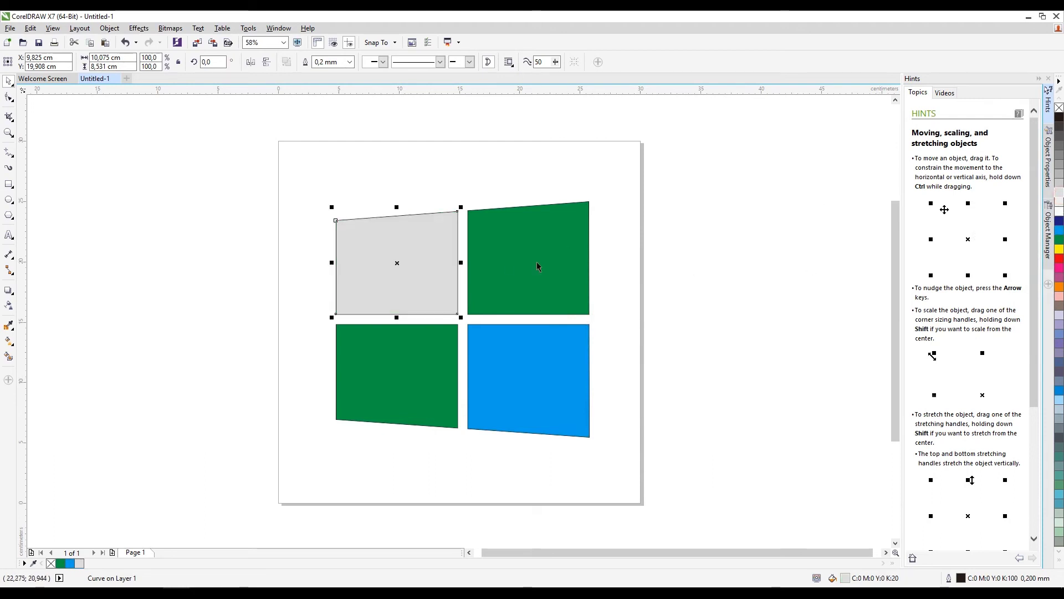
# Fill the upper-right pane with a pinkish purple and the lower-left pane with Ocean Green, and deselect.
pyautogui.click(535, 269)
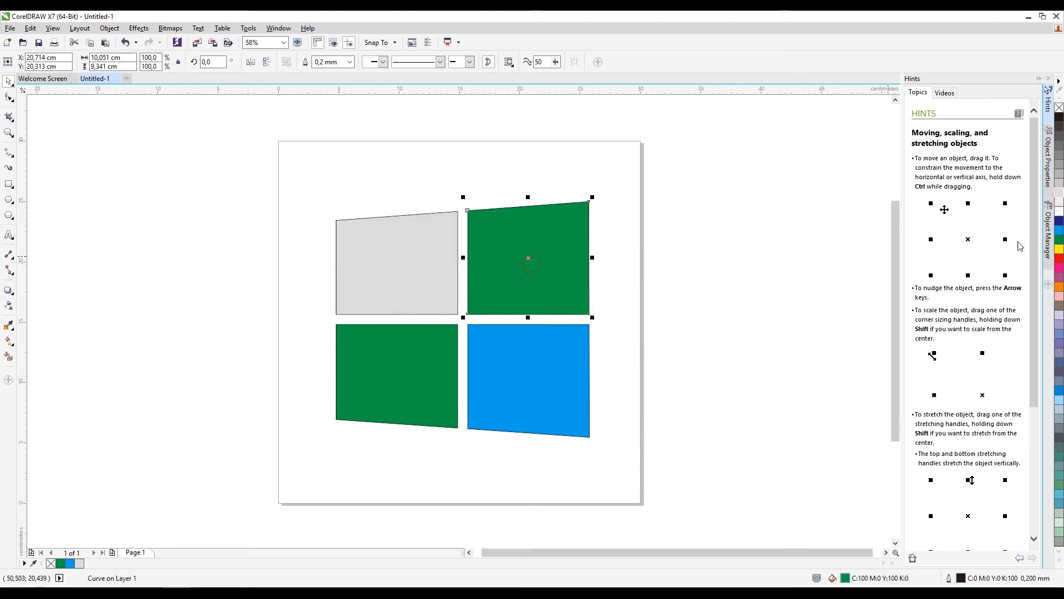
pyautogui.click(1059, 278)
pyautogui.click(442, 373)
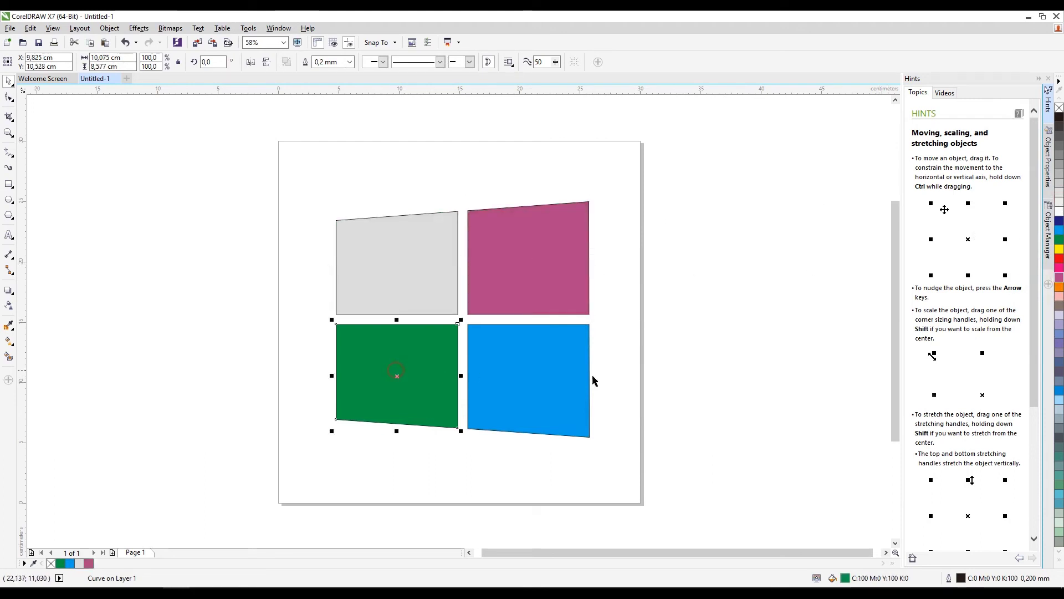
pyautogui.click(1059, 418)
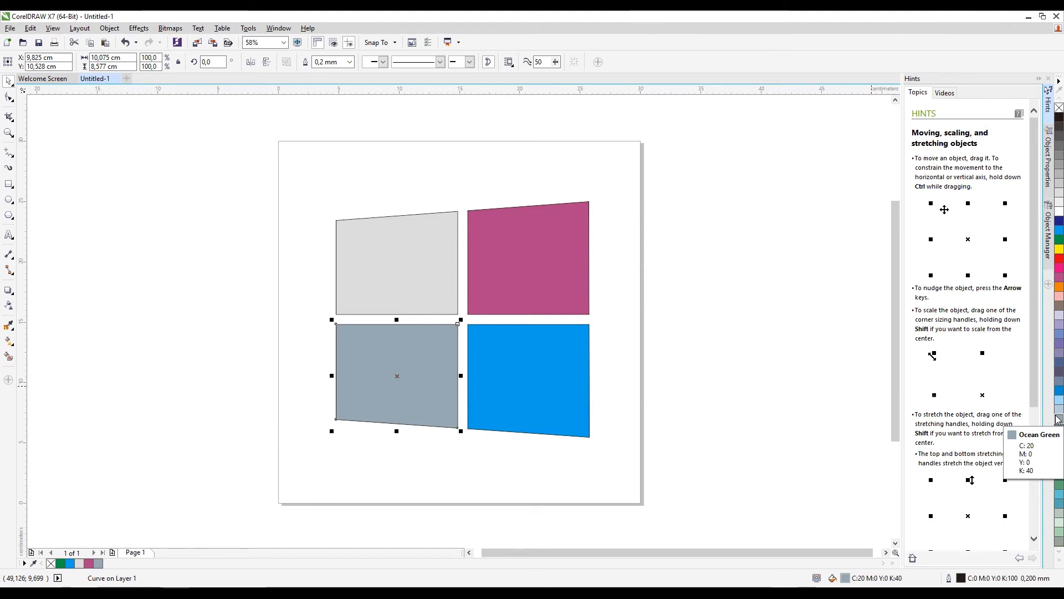
pyautogui.click(402, 175)
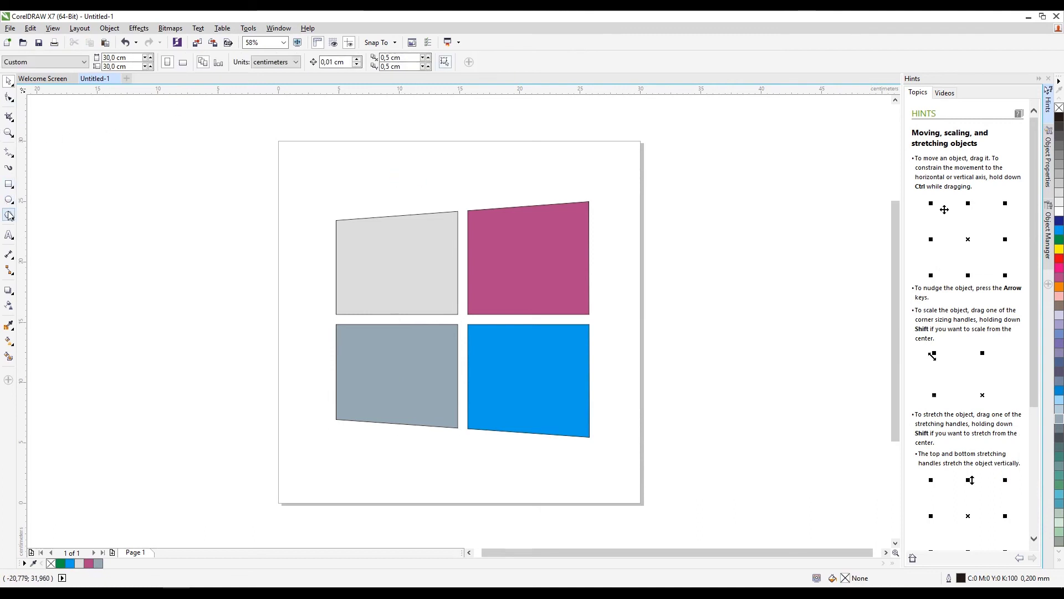
# Add the artistic text "WINDOWS 8" on the page below the panes.
pyautogui.click(9, 235)
pyautogui.click(389, 467)
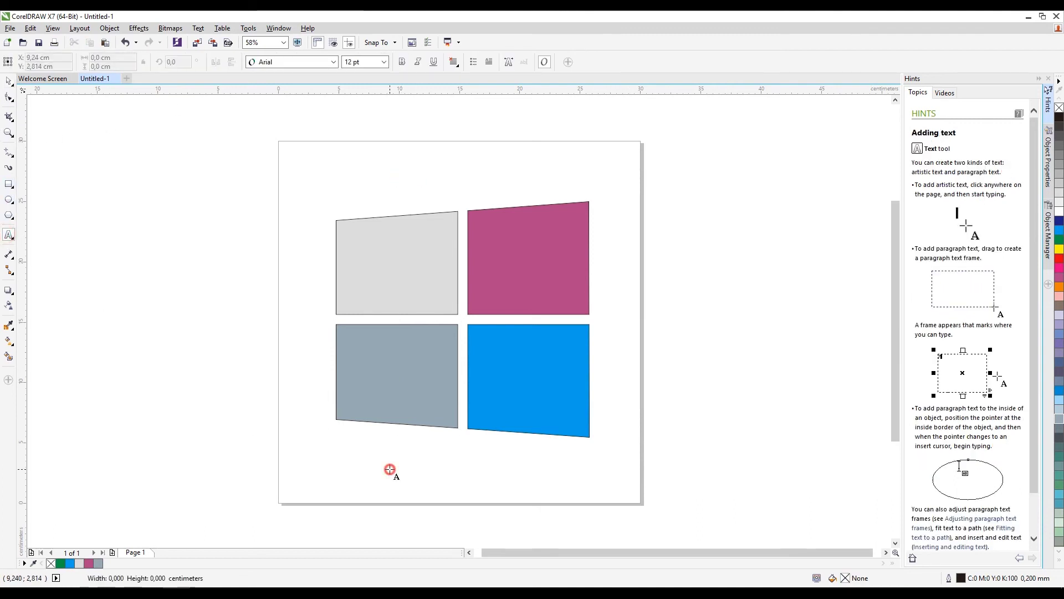
pyautogui.write('Wi')
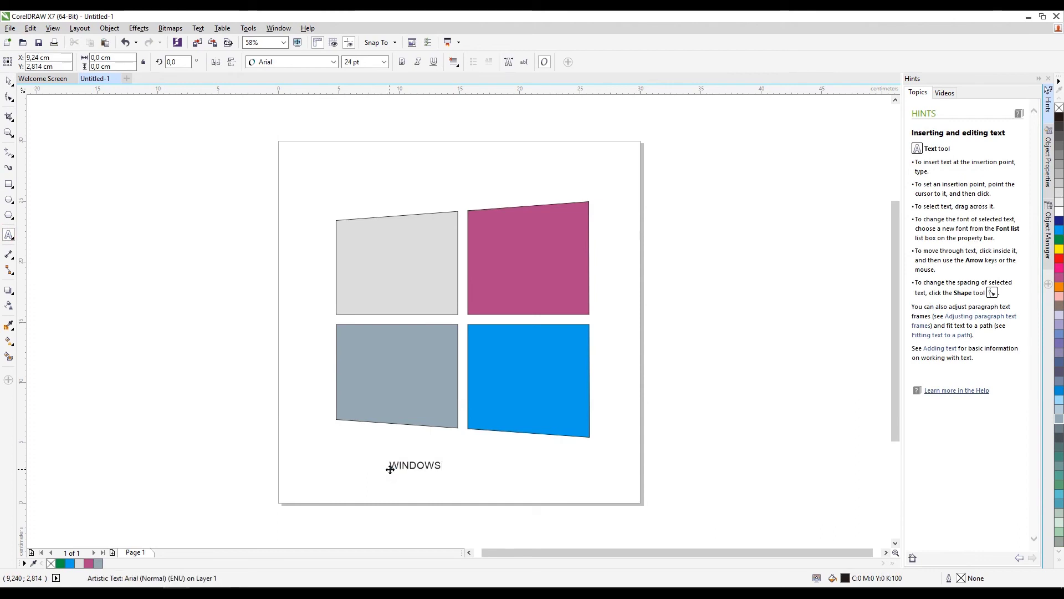
pyautogui.press('Escape')
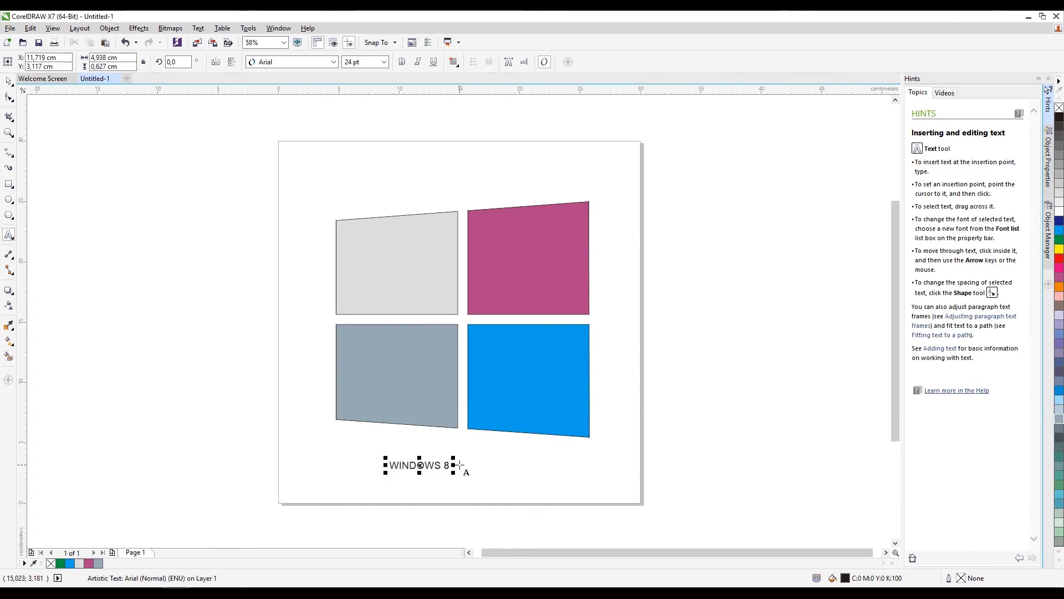
# Format the entire "WINDOWS 8" text in Bernard MT Condensed at 48 pt.
pyautogui.click(334, 62)
pyautogui.click(332, 104)
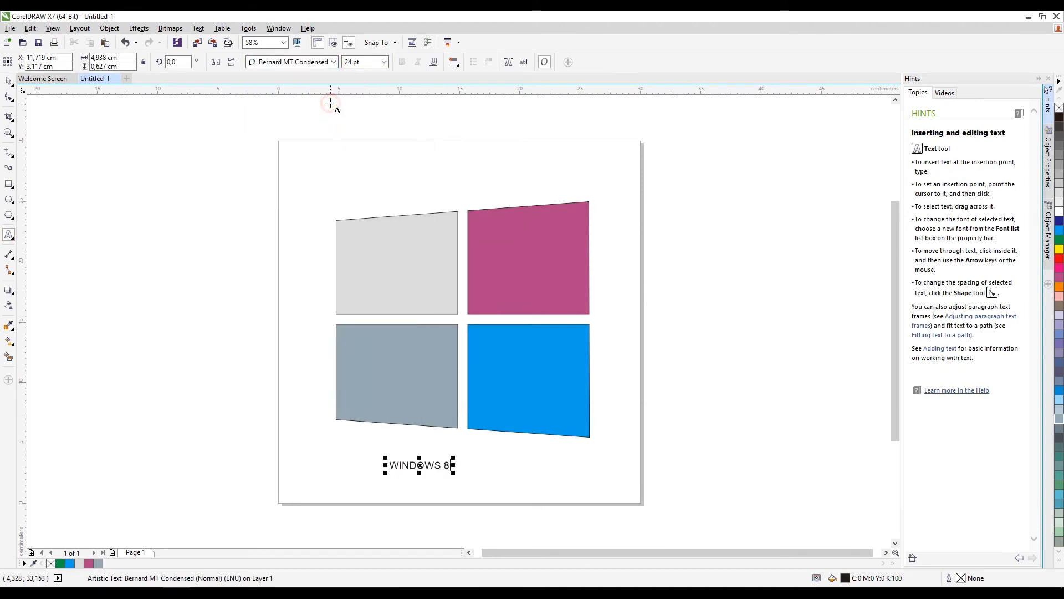
pyautogui.moveTo(453, 466); pyautogui.dragTo(377, 463)
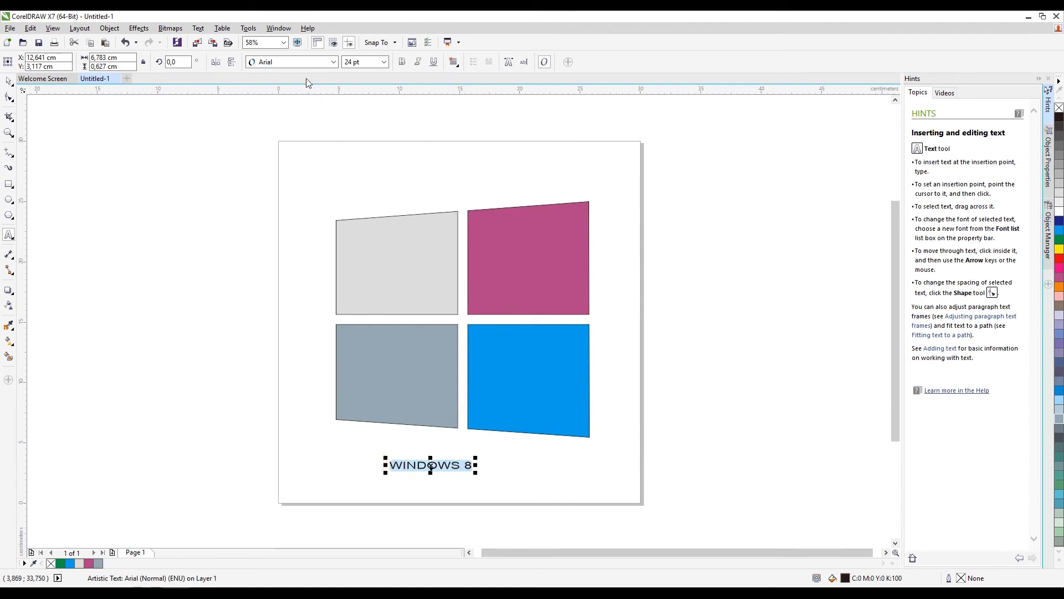
pyautogui.click(334, 62)
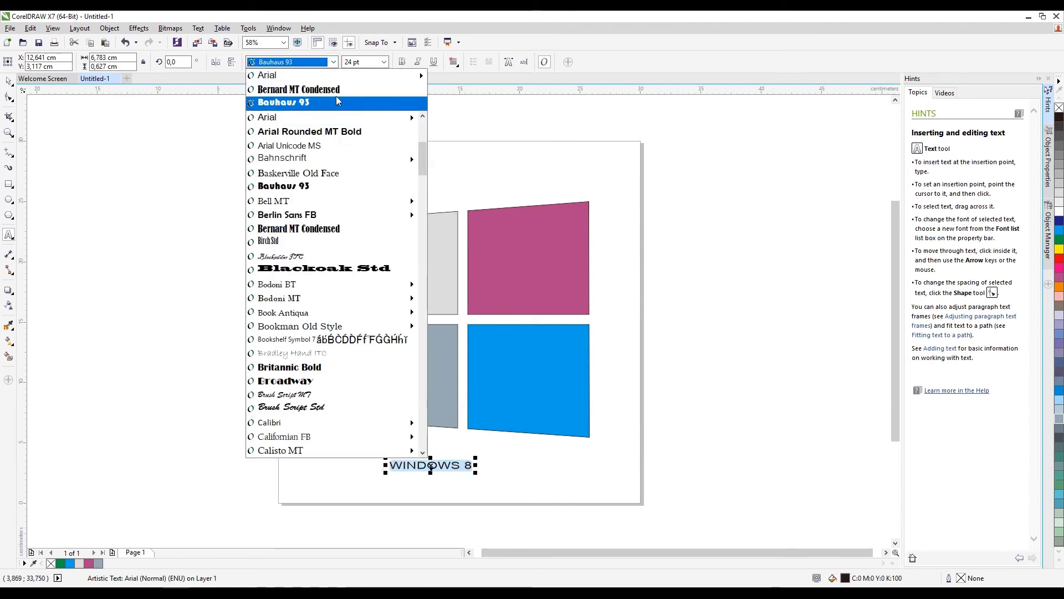
pyautogui.click(336, 95)
pyautogui.click(385, 62)
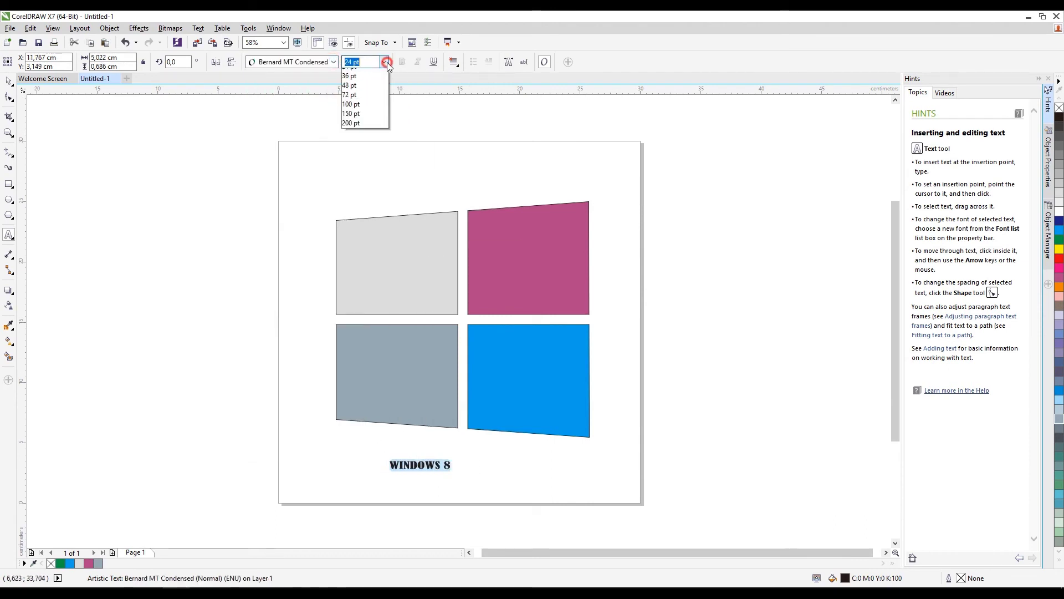
pyautogui.click(377, 186)
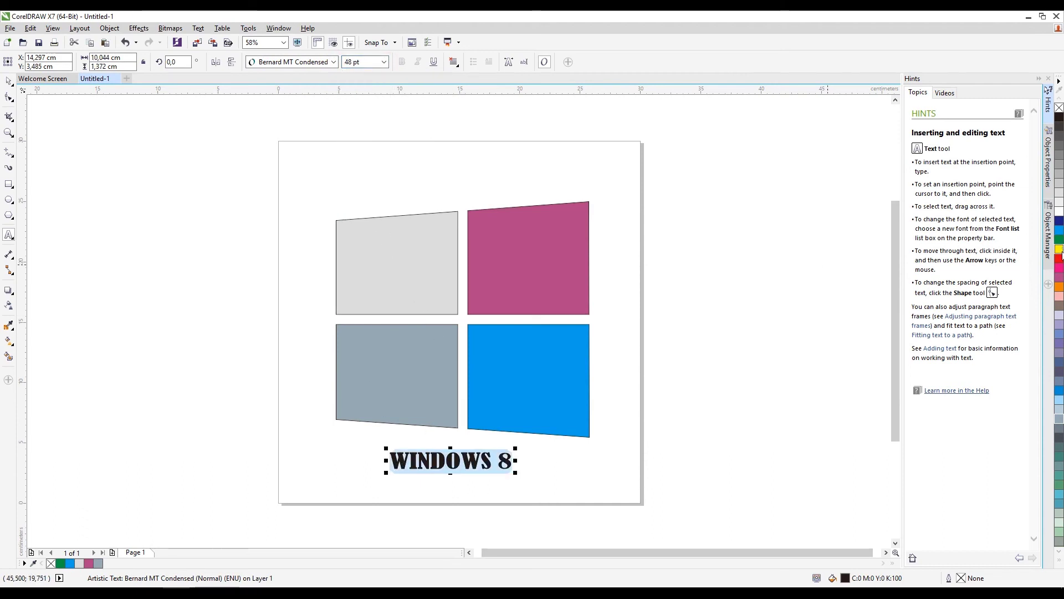
# Colour the "WINDOWS 8" text light blue (C40 M0 Y0 K0) and move it slightly up and right beneath the panes.
pyautogui.click(1058, 401)
pyautogui.click(630, 356)
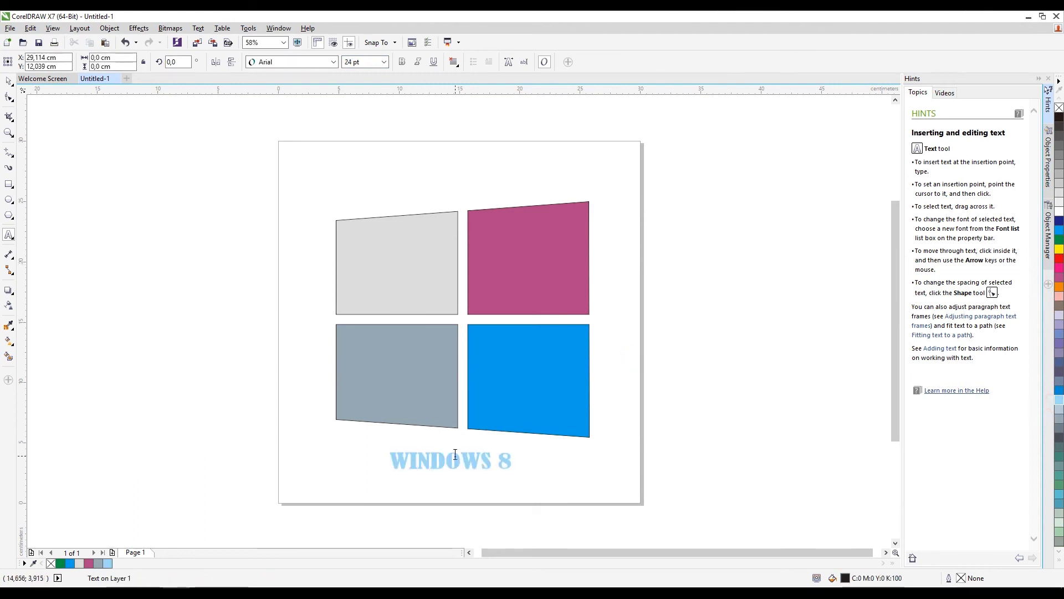
pyautogui.click(8, 82)
pyautogui.moveTo(463, 465); pyautogui.dragTo(473, 459)
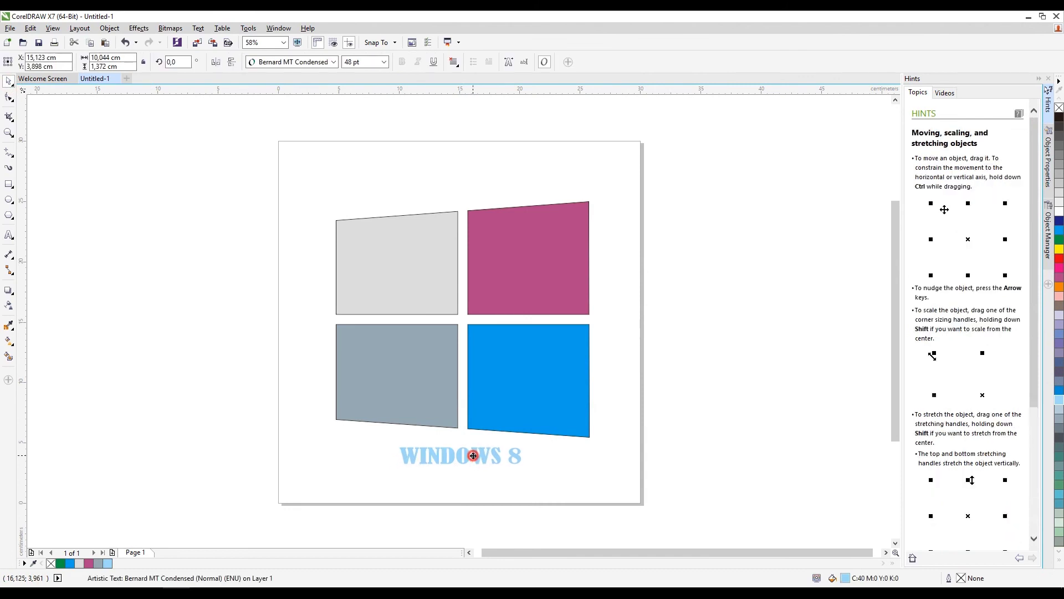
pyautogui.click(527, 487)
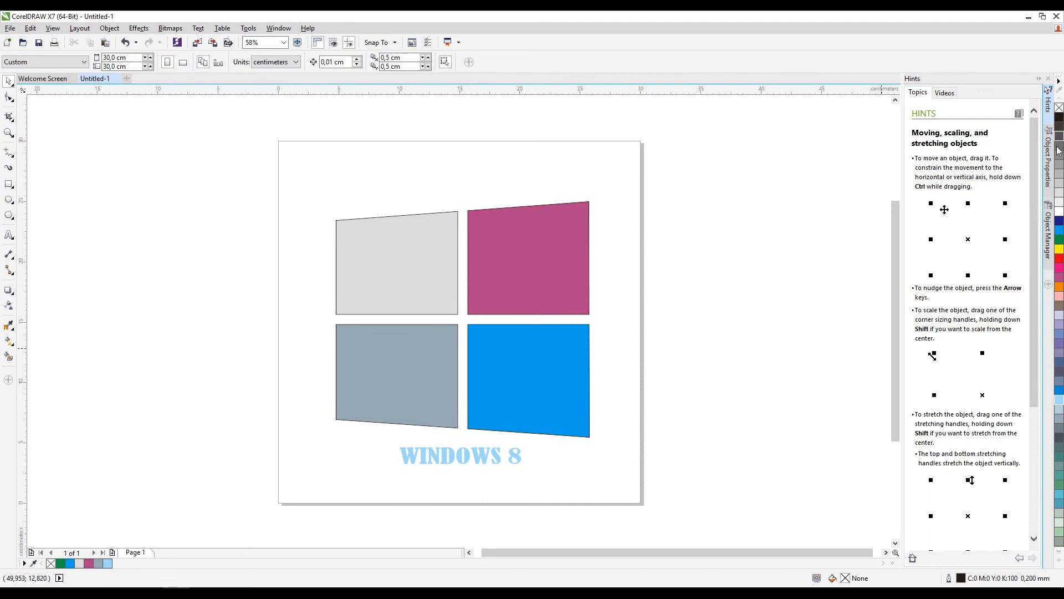
# Select the upper-left pane and browse the further colours of the default palette.
pyautogui.click(427, 253)
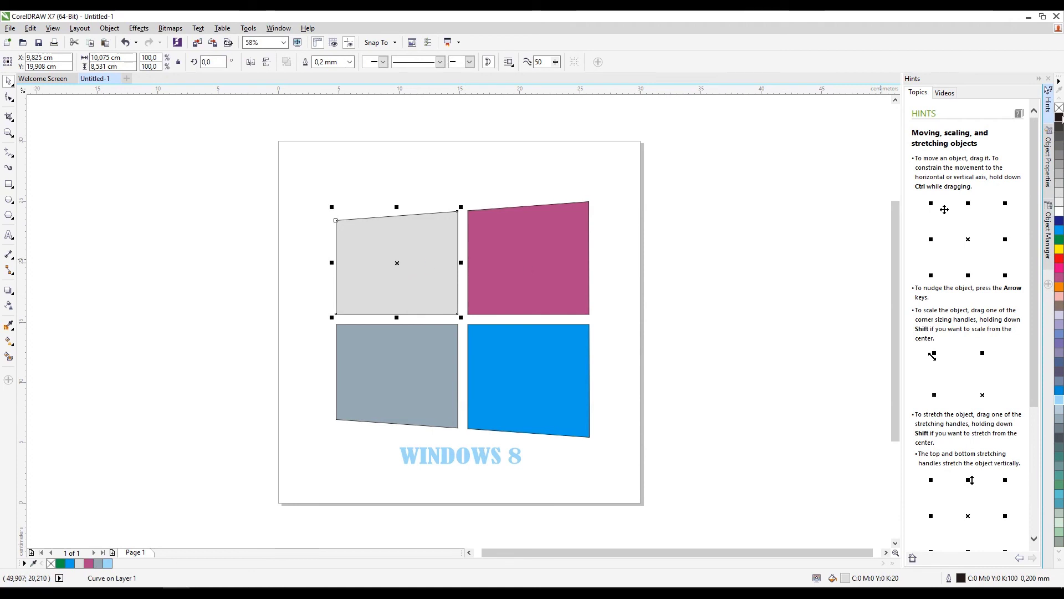
pyautogui.click(1059, 552)
pyautogui.click(1059, 552)
pyautogui.click(1059, 552)
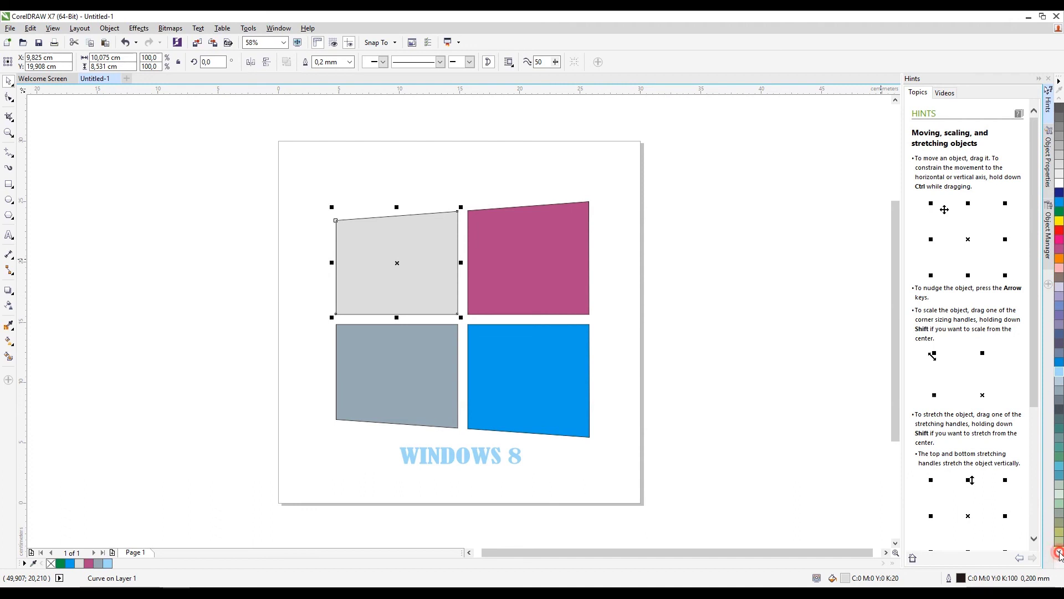
pyautogui.click(1059, 552)
pyautogui.click(1058, 552)
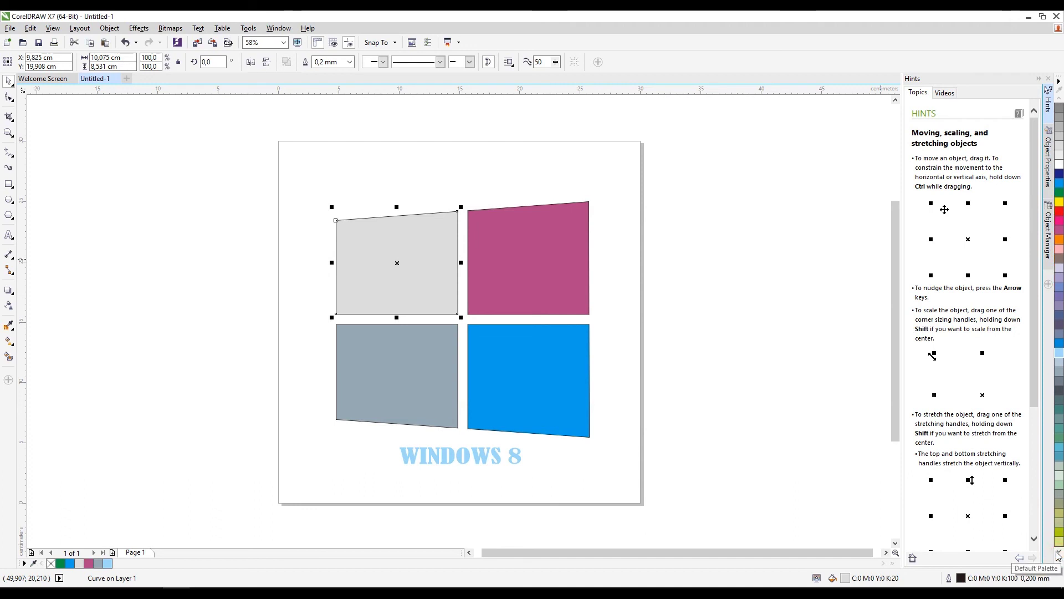